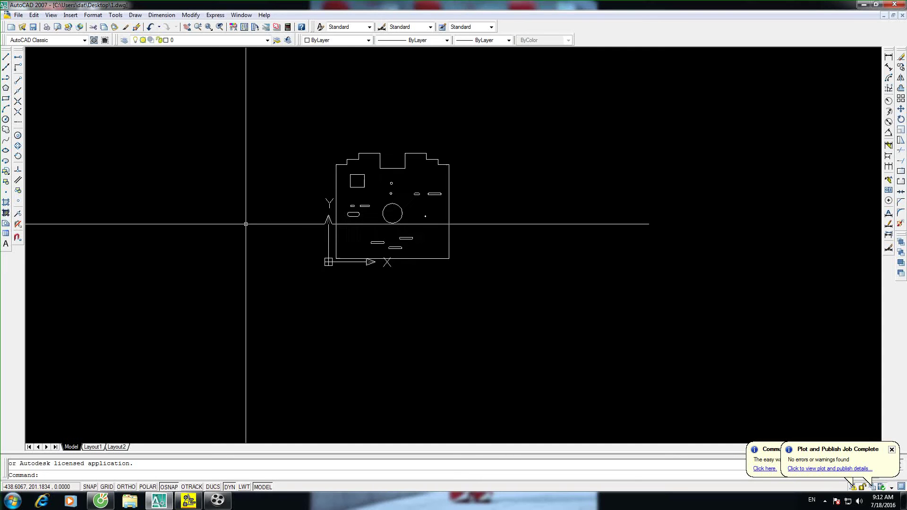
Minimise AutoCAD 2007 and open the 92 cncKad document from the desktop.
scroll(429, 163, up, 2)
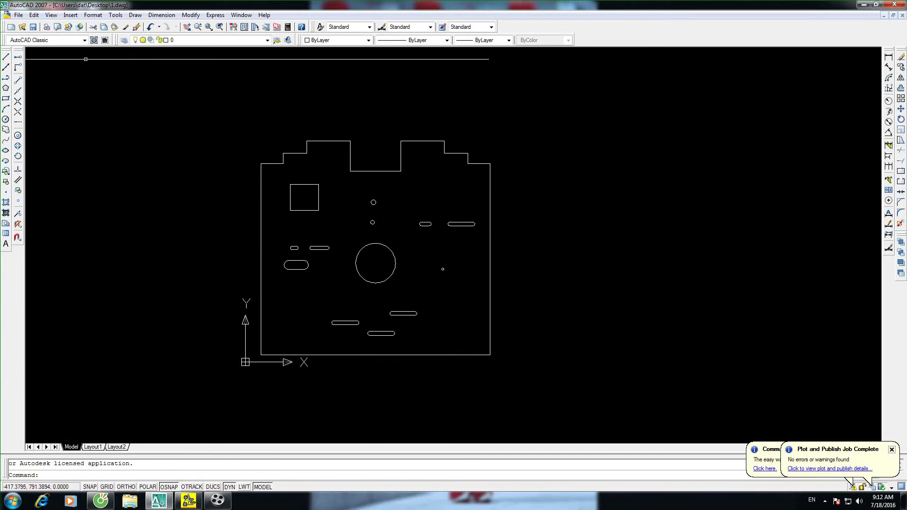
click(864, 4)
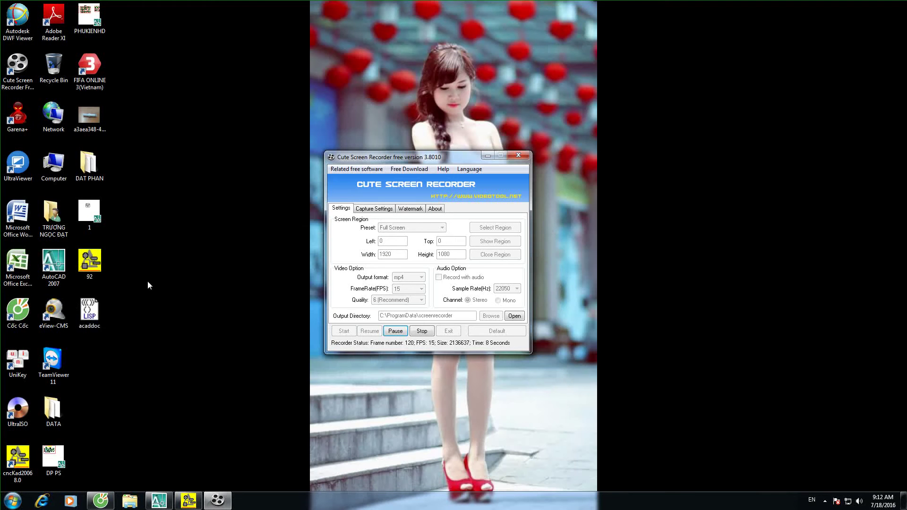
double_click(94, 263)
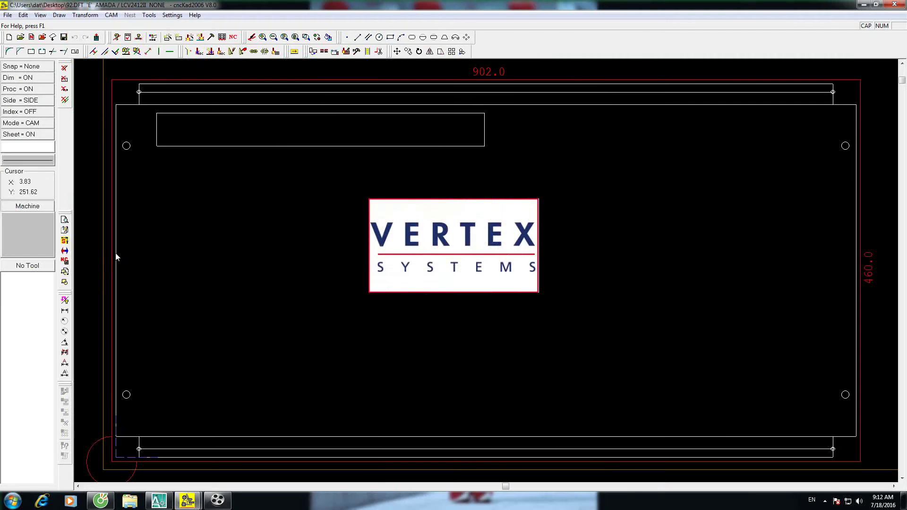
Import Desktop 1.dwg with white layer colour as part 1.DFT, sized 615 × 589.
click(53, 39)
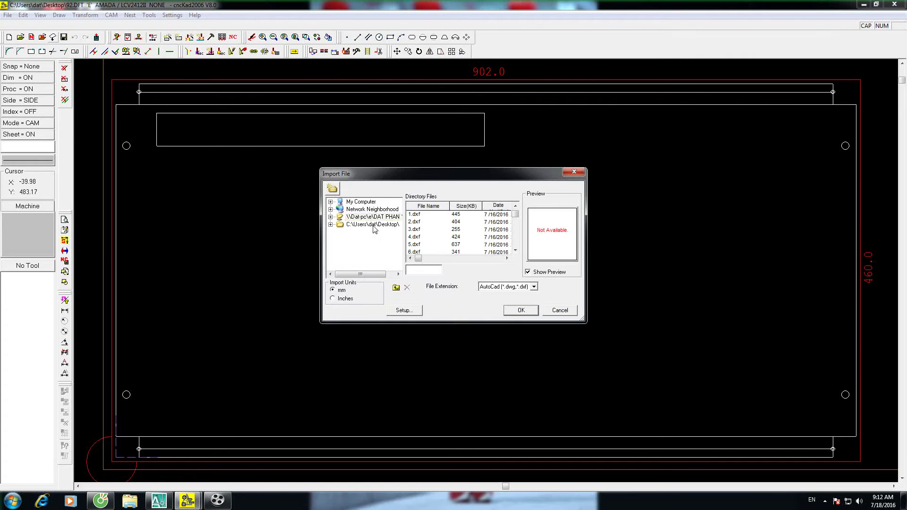
click(373, 225)
click(417, 216)
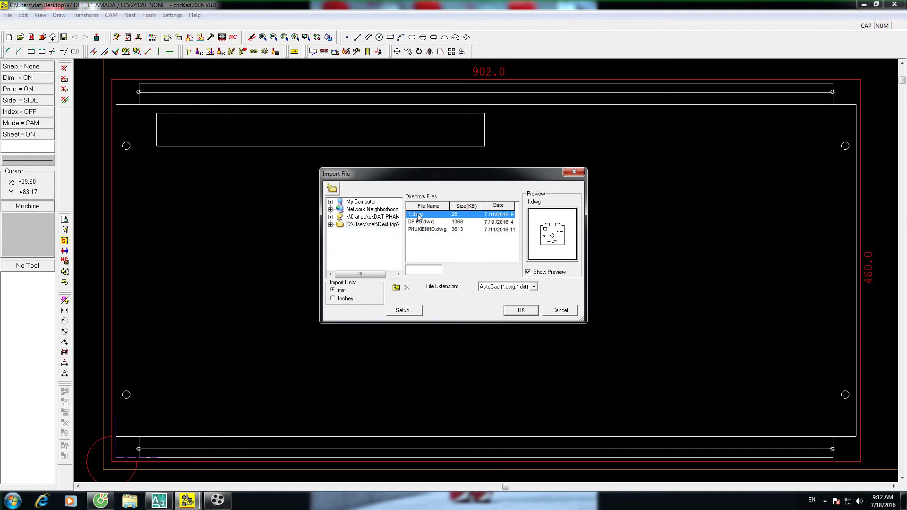
click(528, 312)
click(467, 209)
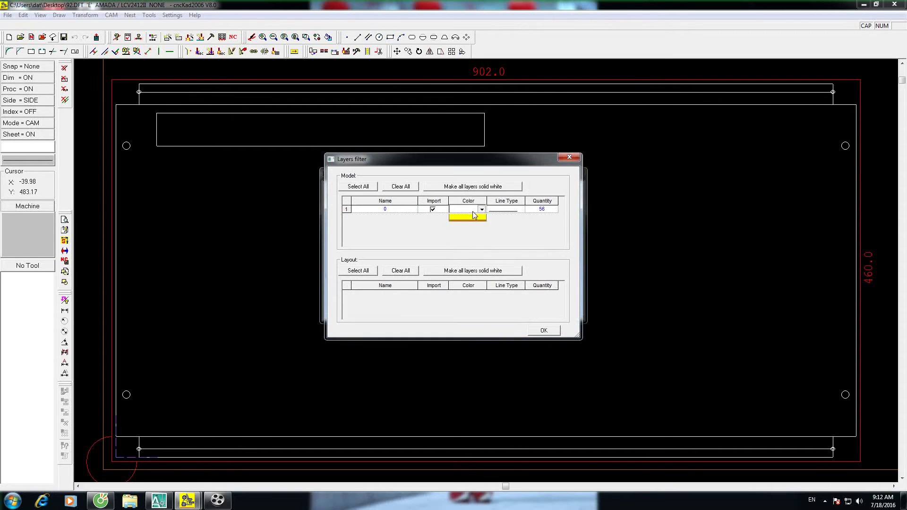
click(466, 225)
click(544, 329)
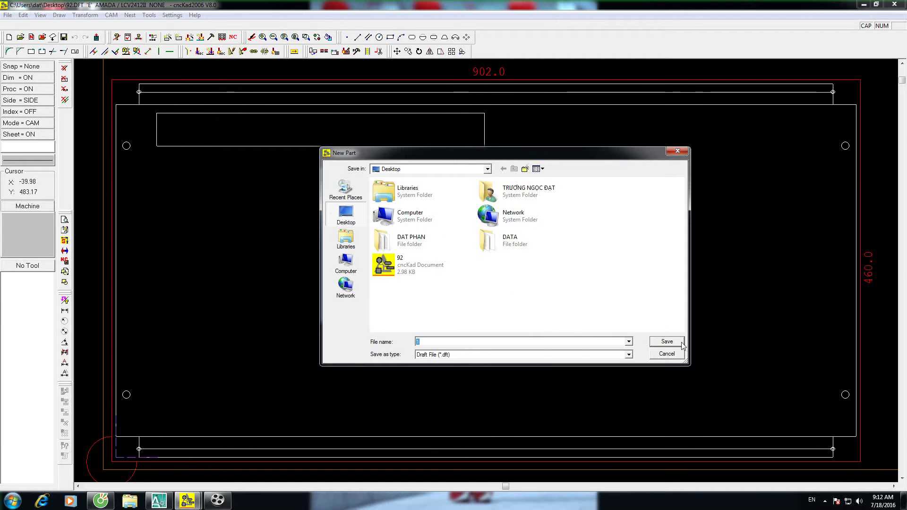
click(667, 341)
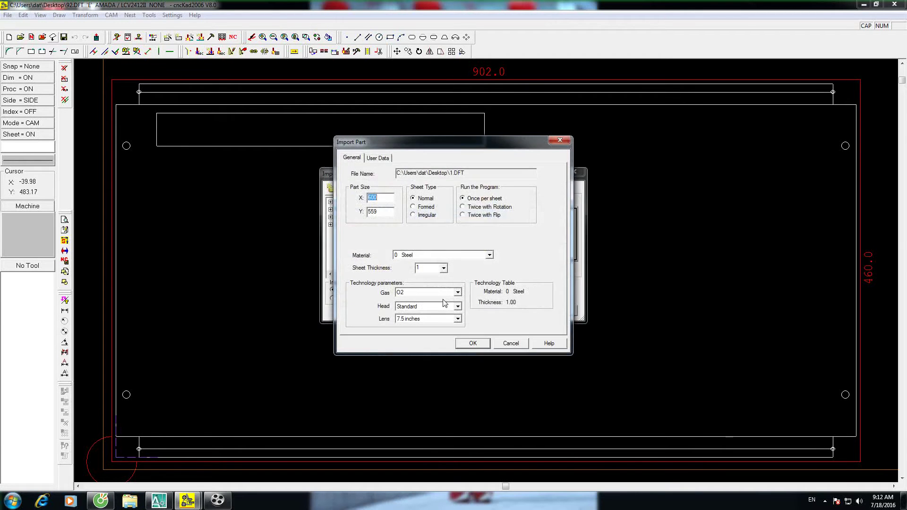
click(474, 344)
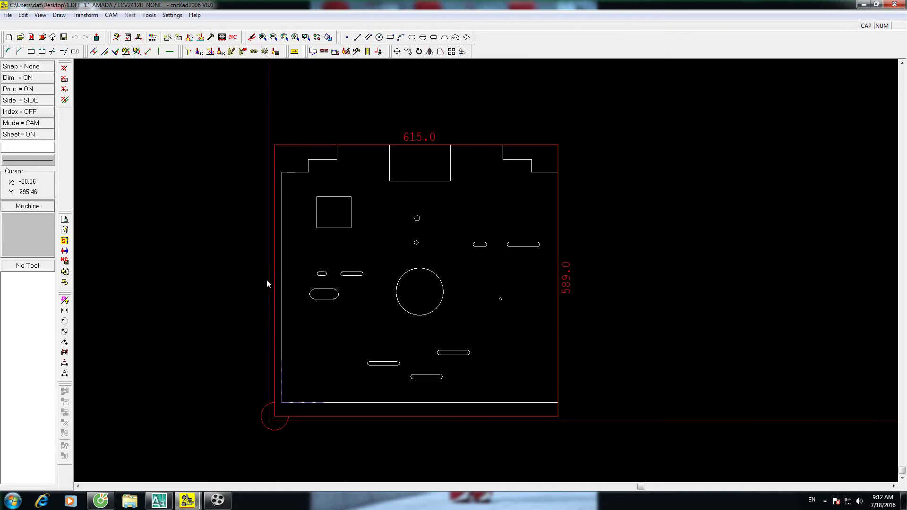
Select AMADA / PEGA 357 as the part's machine in Machine Settings.
click(172, 15)
click(199, 24)
click(378, 280)
click(537, 165)
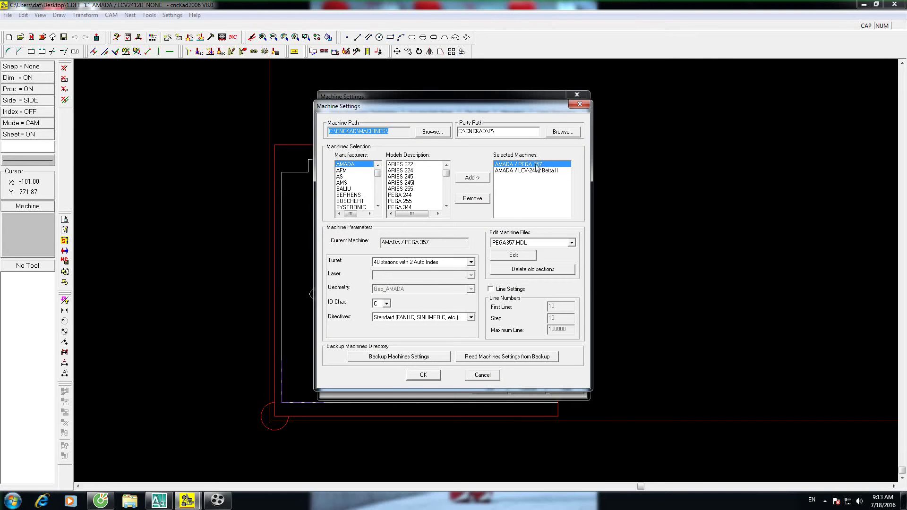
click(423, 375)
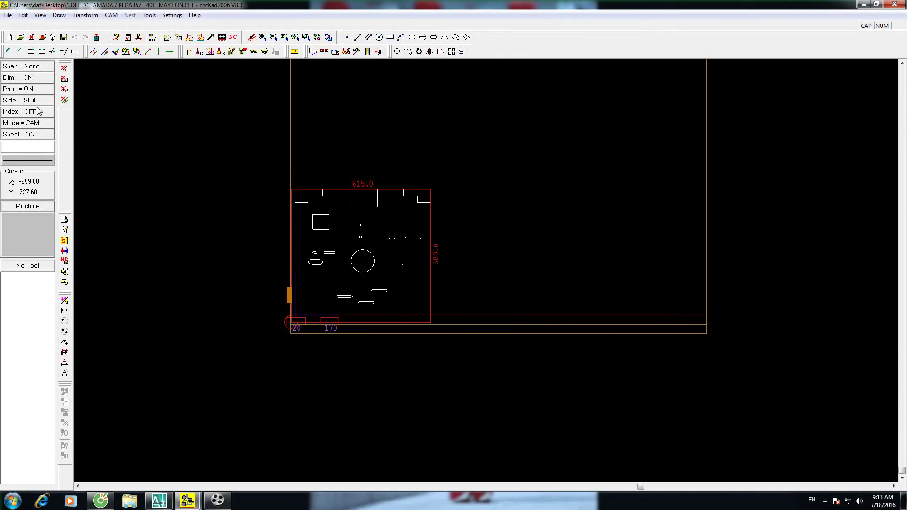
Return to CAM mode and move the sheet clamps to 152 and 397.
click(32, 124)
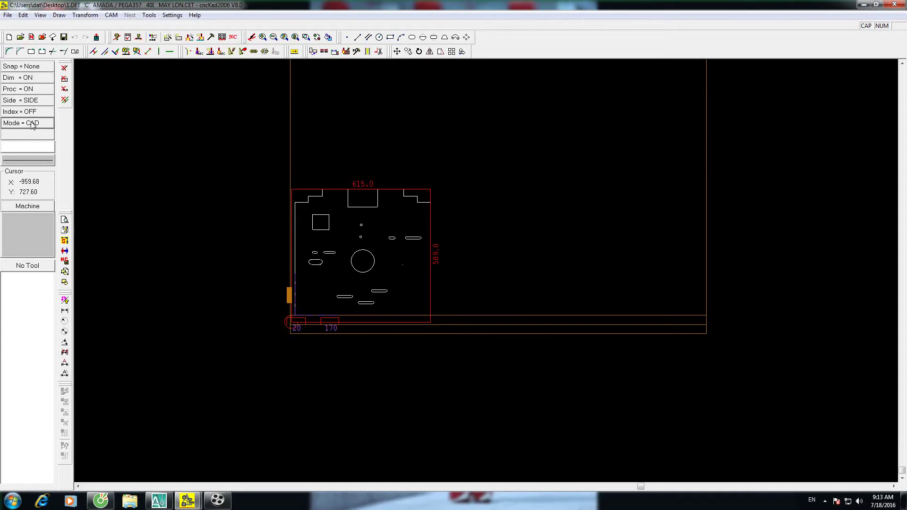
click(33, 124)
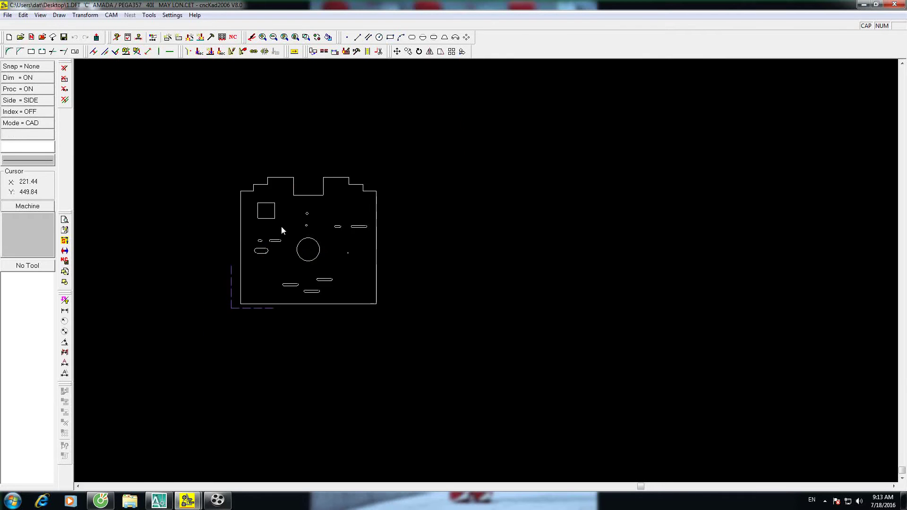
click(30, 124)
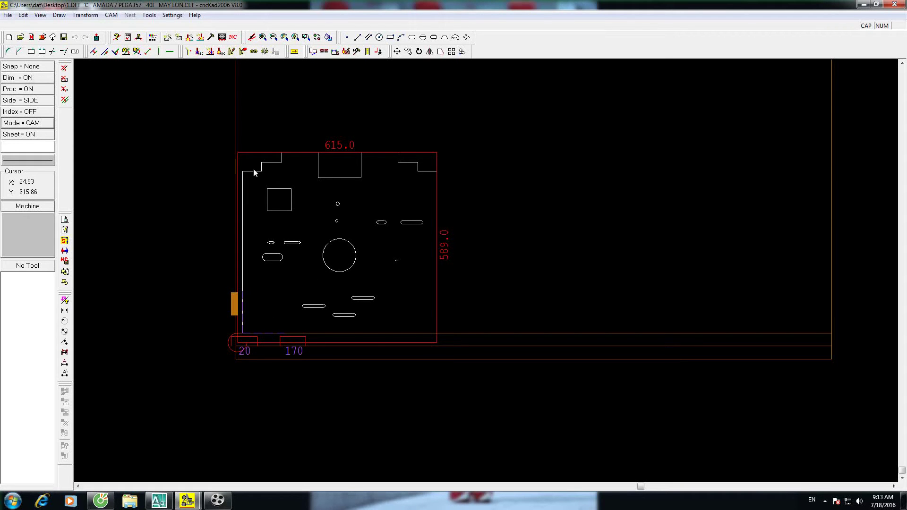
drag(290, 340, 367, 340)
drag(244, 343, 285, 345)
Reopen Machine Settings and confirm the current machine selection.
click(172, 15)
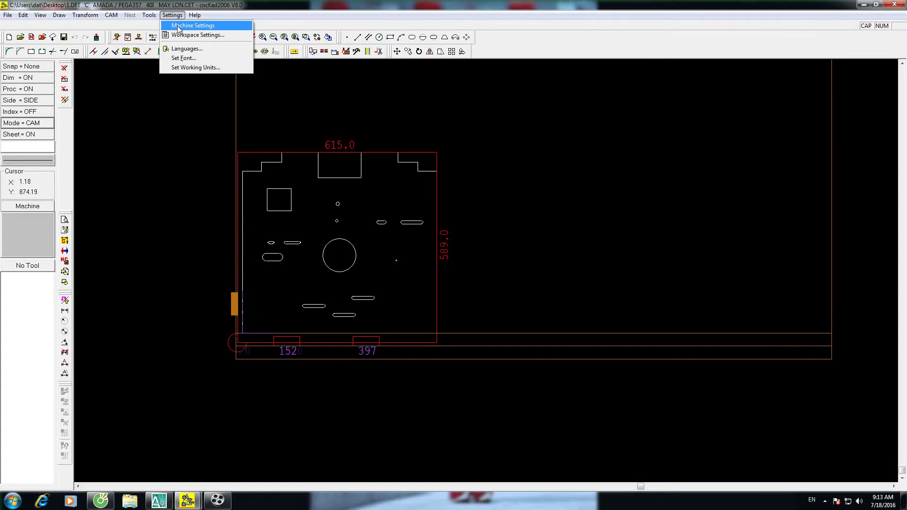
click(178, 27)
click(386, 280)
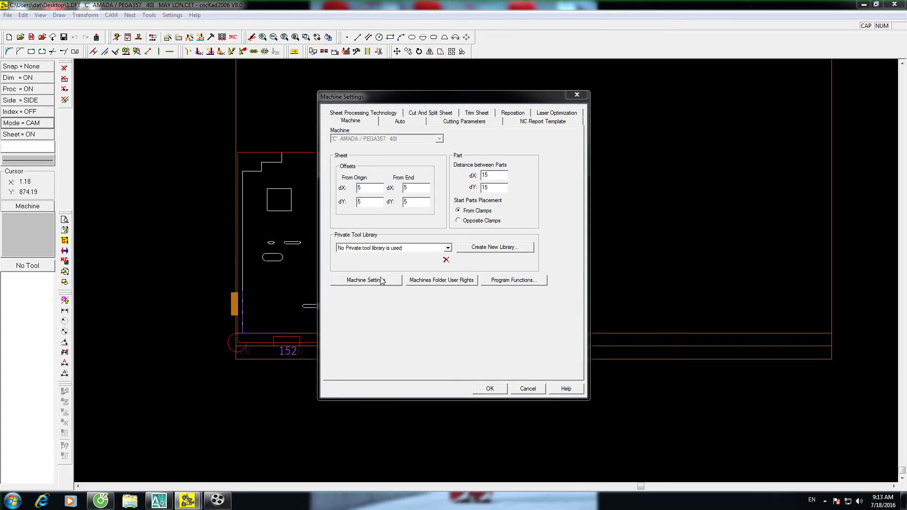
click(430, 375)
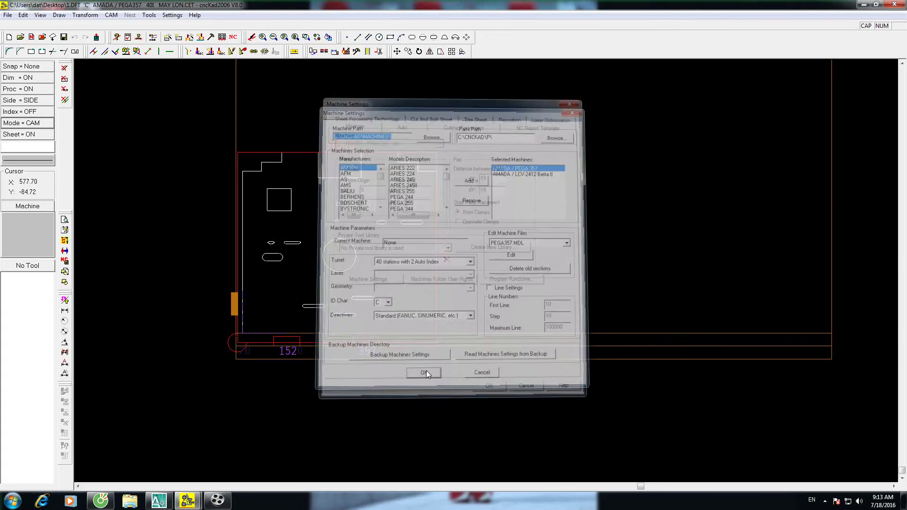
Re-import 1.dwg as part 1, now sized 610 × 569.
click(42, 37)
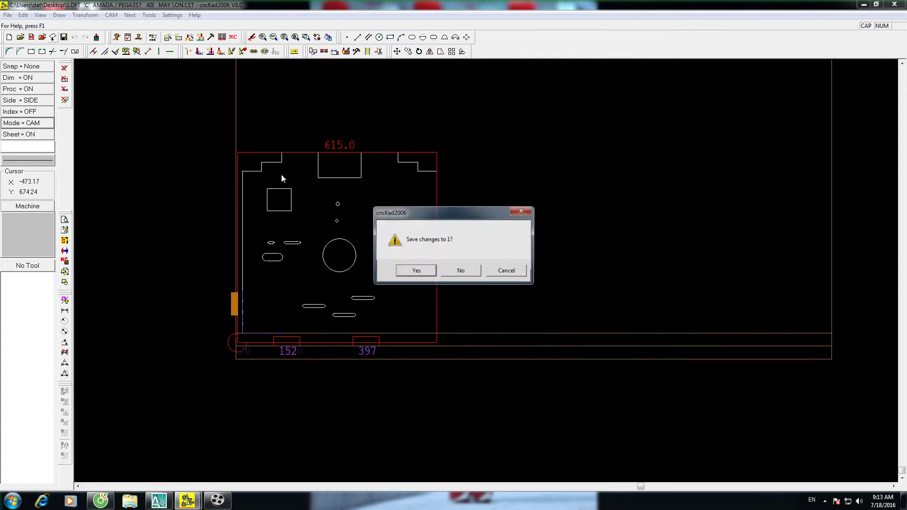
click(458, 272)
click(416, 214)
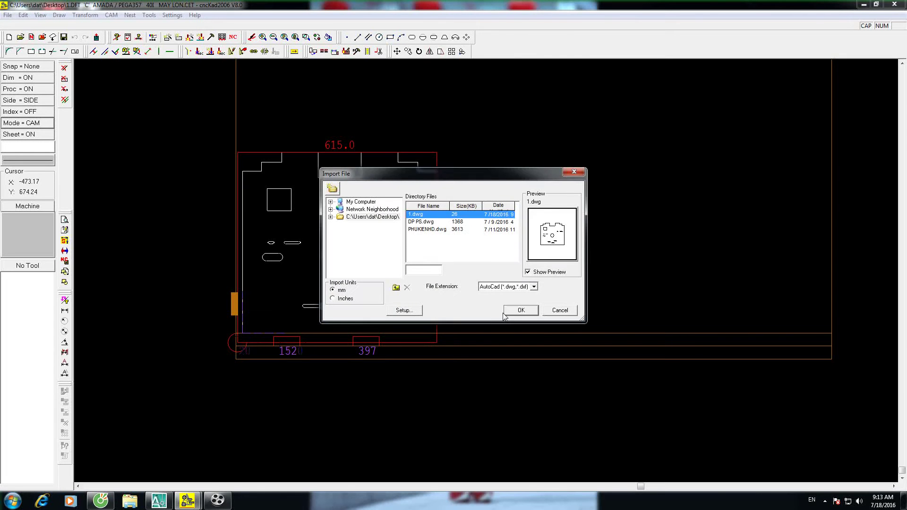
click(518, 307)
click(544, 330)
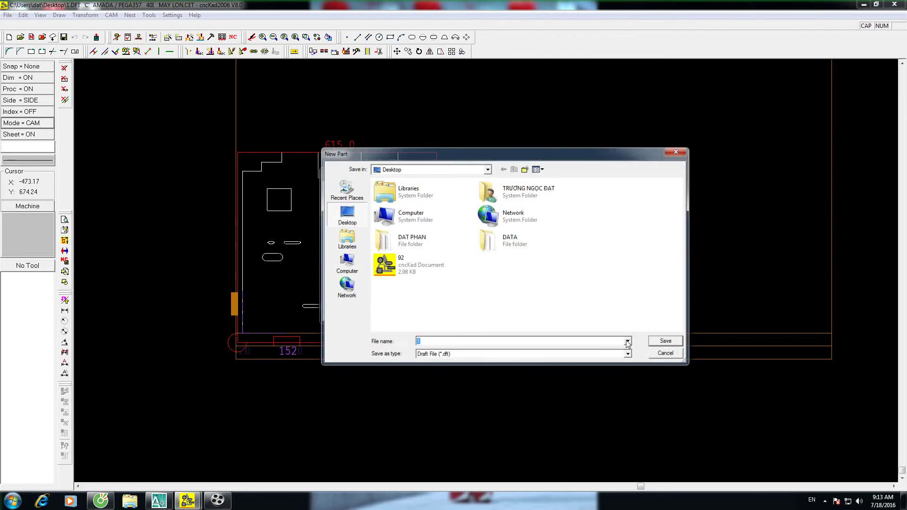
click(662, 345)
click(463, 340)
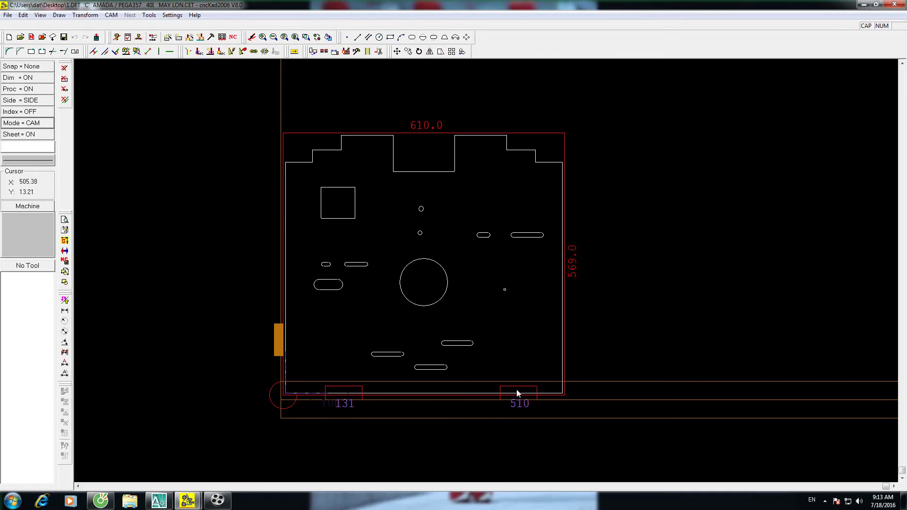
Move the clamps to 465 and 128 and save 1.DFT.
drag(504, 400, 474, 395)
scroll(361, 395, up, 1)
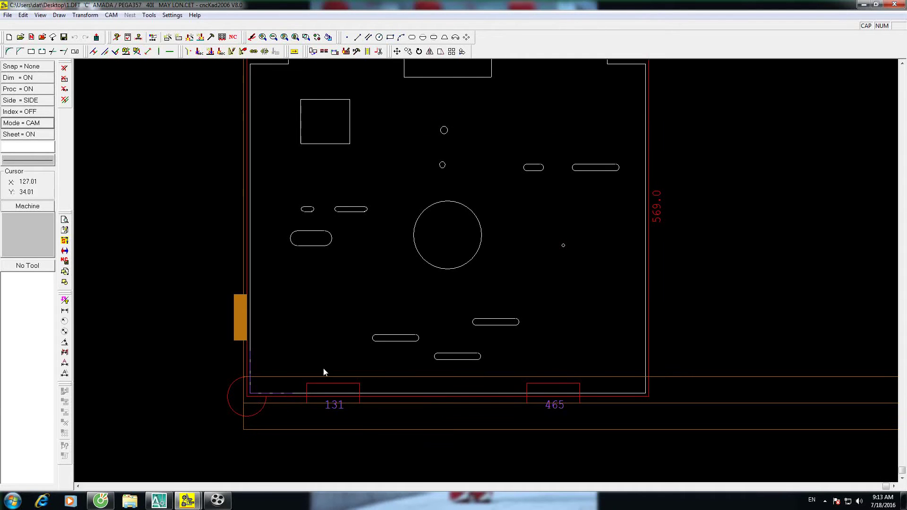
drag(328, 388, 328, 402)
scroll(320, 312, down, 1)
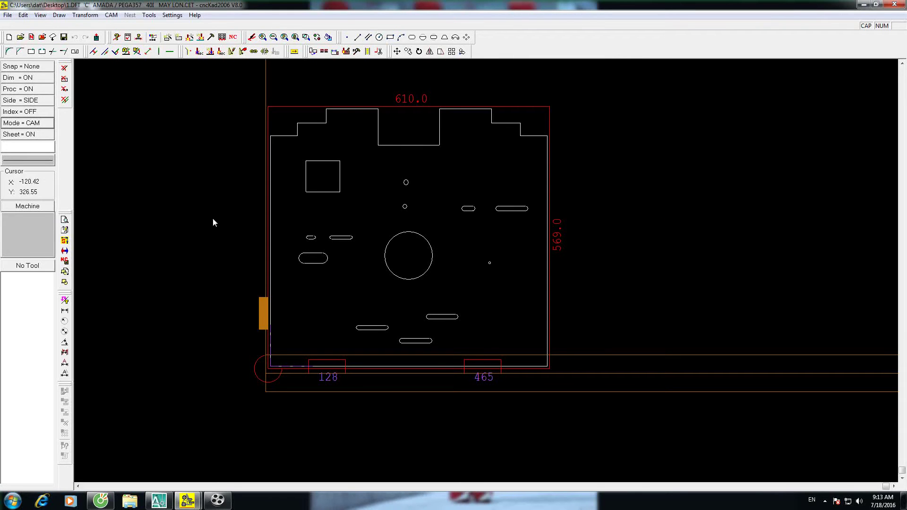
click(63, 38)
scroll(199, 122, down, 1)
scroll(278, 111, up, 1)
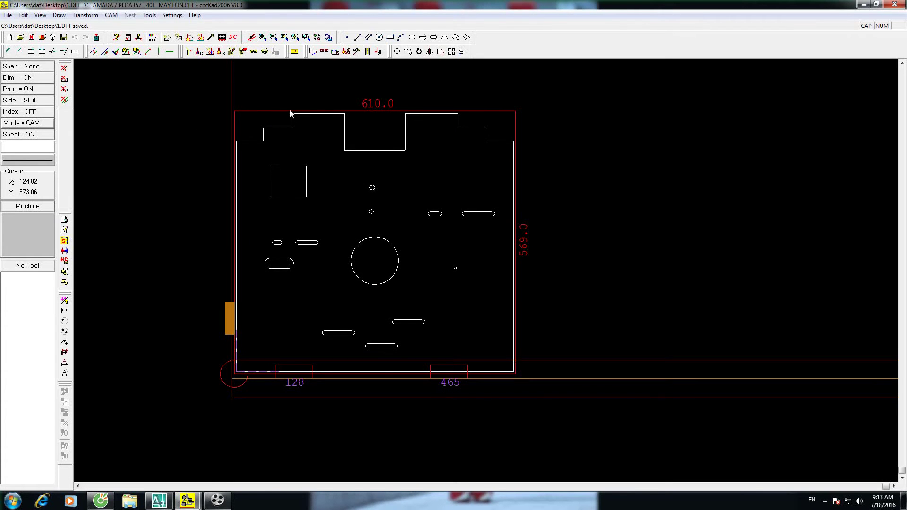
Set up Nibble Entity punching with the SQ 10 tool from station 318.
click(179, 37)
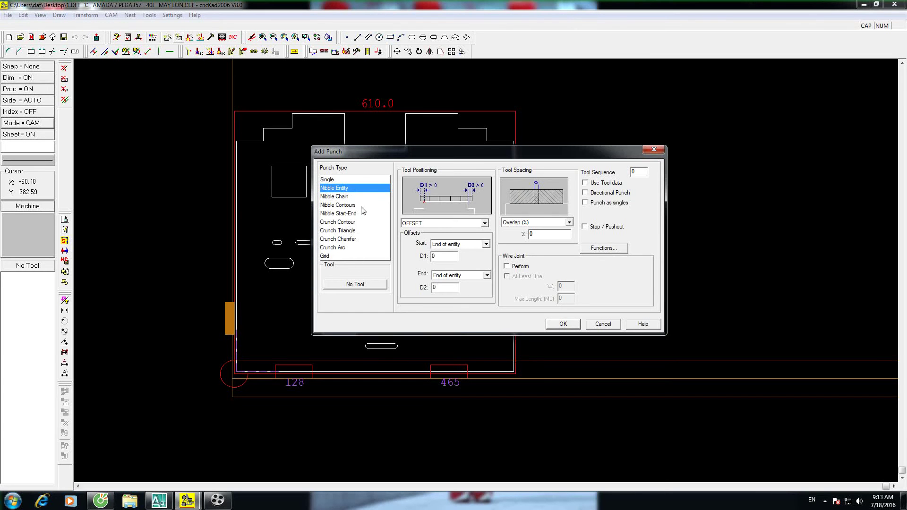
click(364, 284)
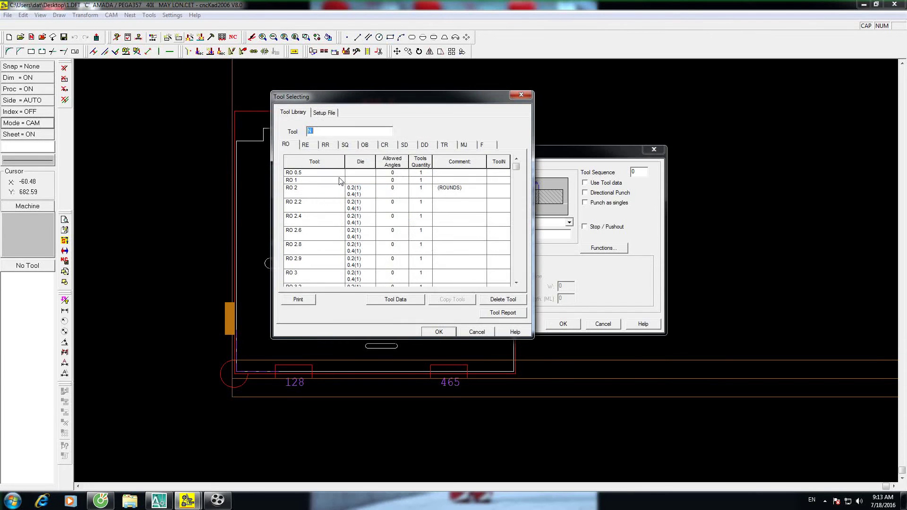
click(325, 114)
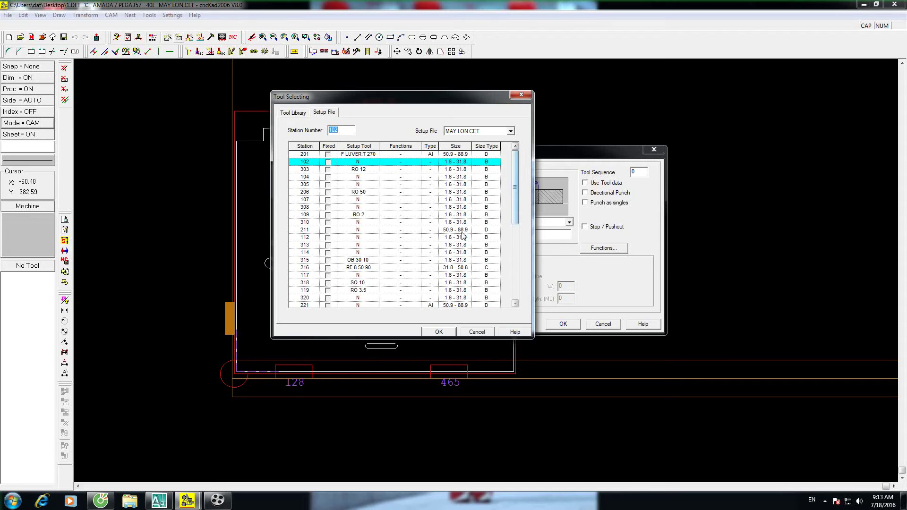
click(365, 283)
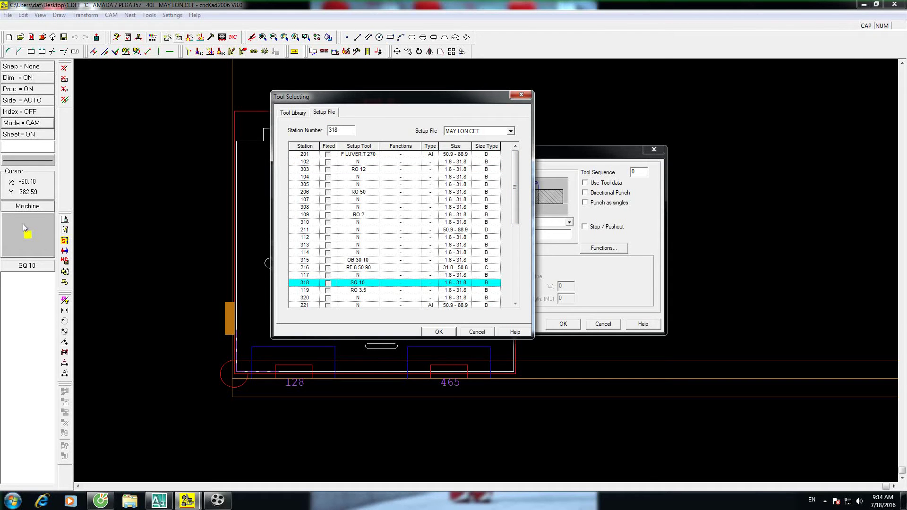
click(439, 332)
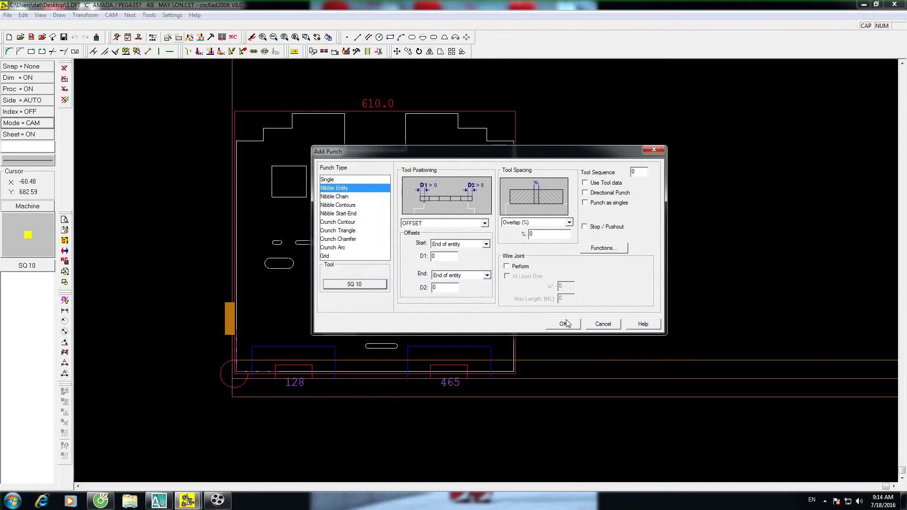
click(563, 324)
scroll(239, 126, up, 3)
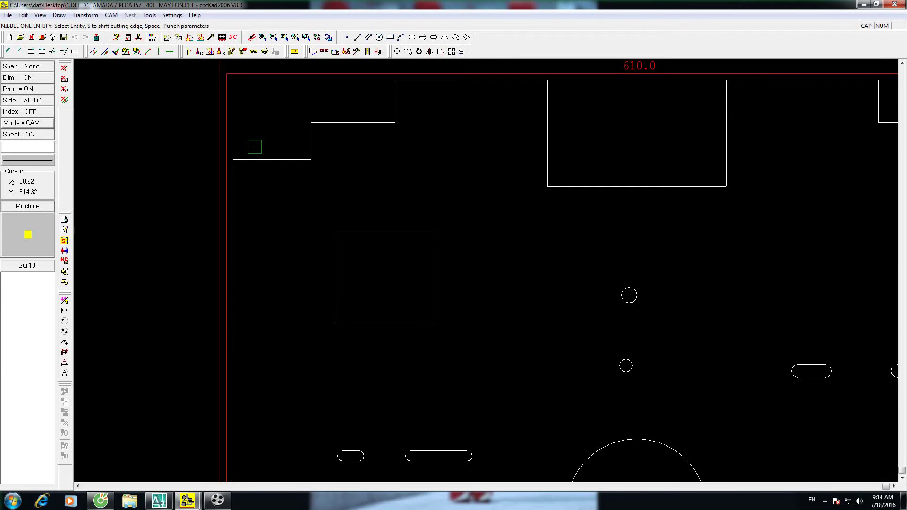
Nibble the three edges of the top-left step with SQ 10.
click(254, 147)
click(294, 131)
click(375, 110)
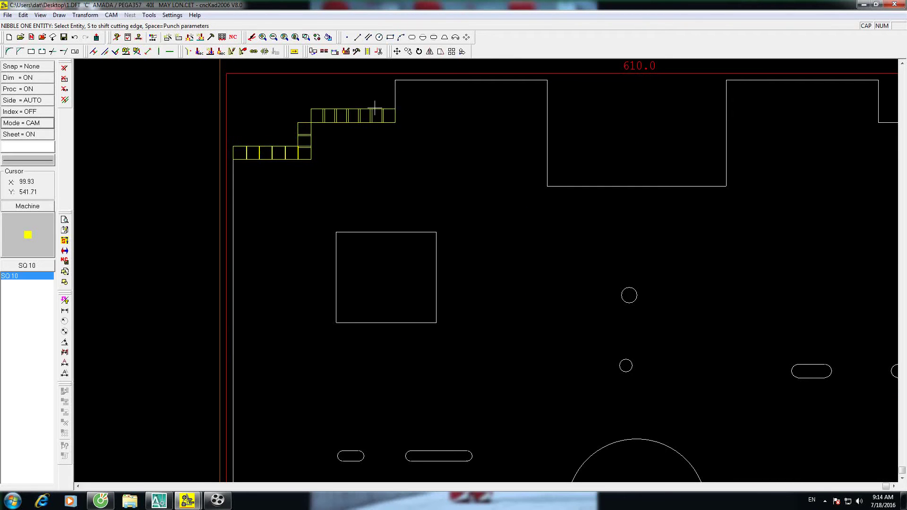
scroll(387, 96, down, 3)
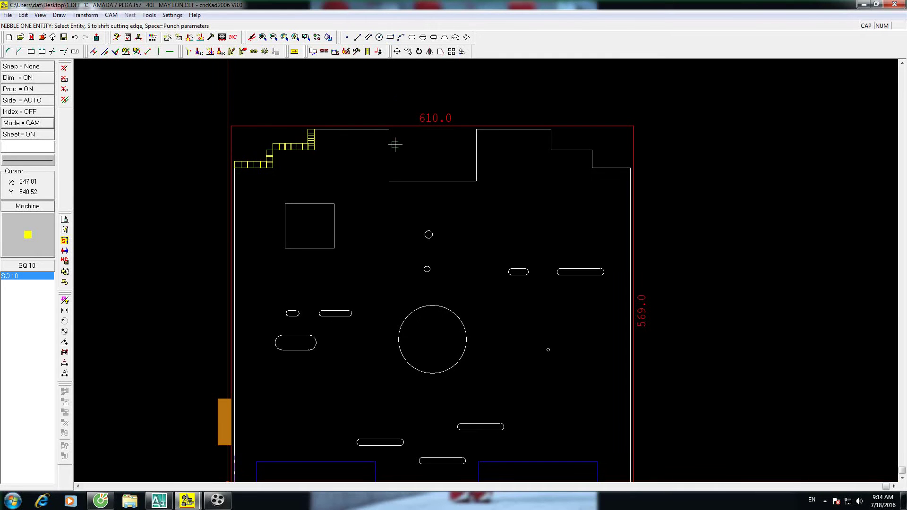
scroll(340, 140, up, 1)
scroll(354, 146, down, 2)
scroll(340, 144, up, 2)
Nibble the U-notch's left, bottom and right edges.
click(335, 145)
click(379, 190)
click(451, 156)
scroll(451, 156, down, 2)
scroll(400, 136, up, 2)
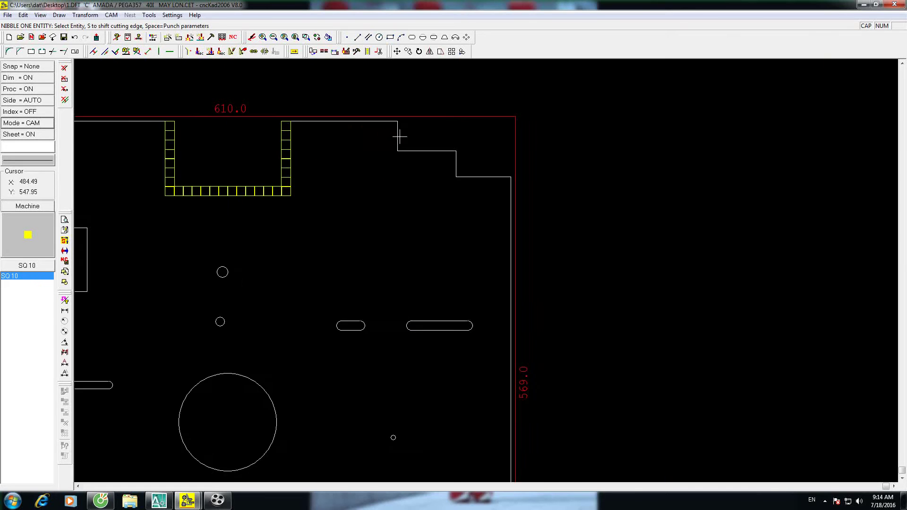
scroll(399, 137, up, 1)
Nibble the four edges of the top-right step.
click(404, 134)
click(449, 150)
click(490, 170)
click(534, 187)
scroll(486, 148, down, 3)
scroll(478, 157, down, 1)
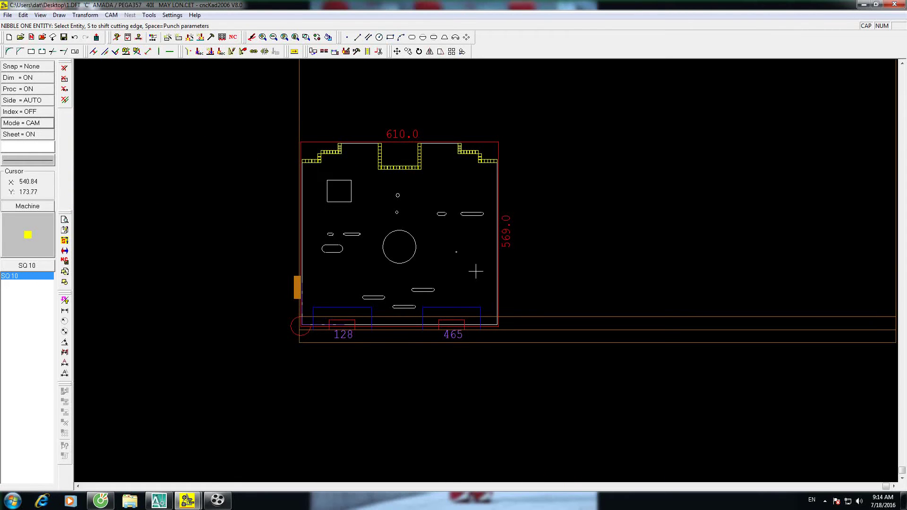
scroll(335, 185, up, 3)
Nibble all four sides of the square hole.
click(324, 189)
click(349, 180)
click(371, 194)
click(350, 219)
scroll(246, 239, down, 3)
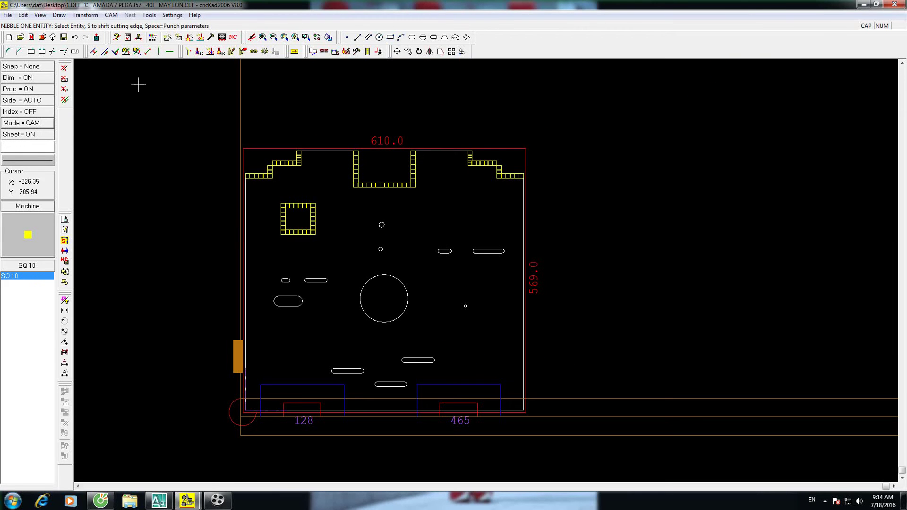
Save the part and set a micro-joint wire width of 2.
click(64, 38)
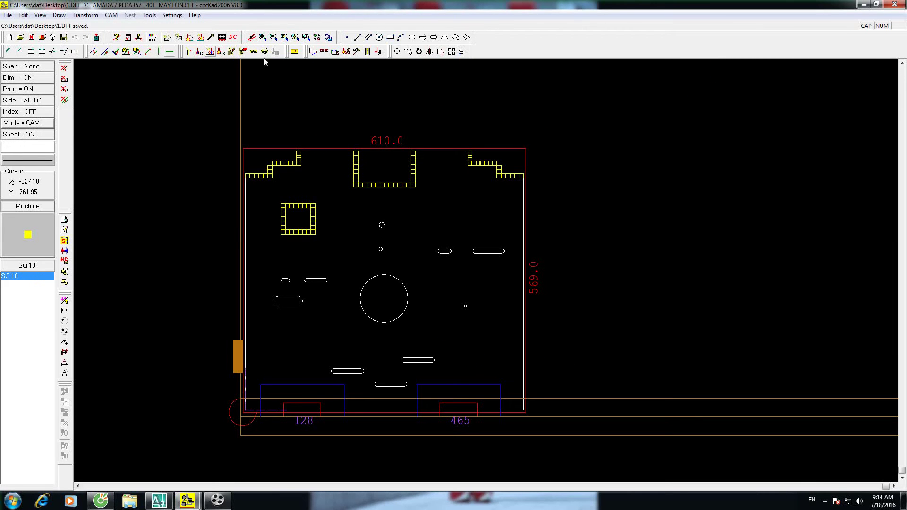
click(367, 51)
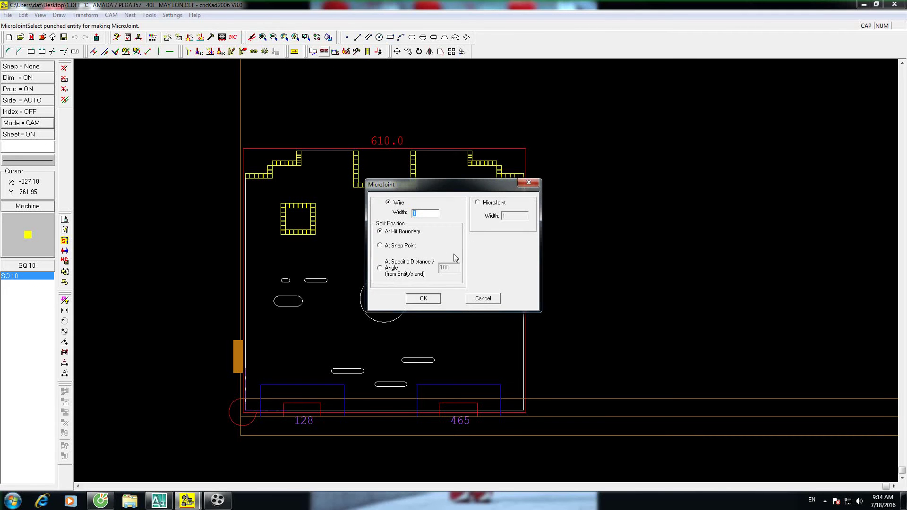
click(423, 298)
scroll(297, 207, up, 1)
scroll(297, 208, up, 3)
Add wire joints to the square hole's top and bottom rows and the U-notch's bottom row.
click(301, 194)
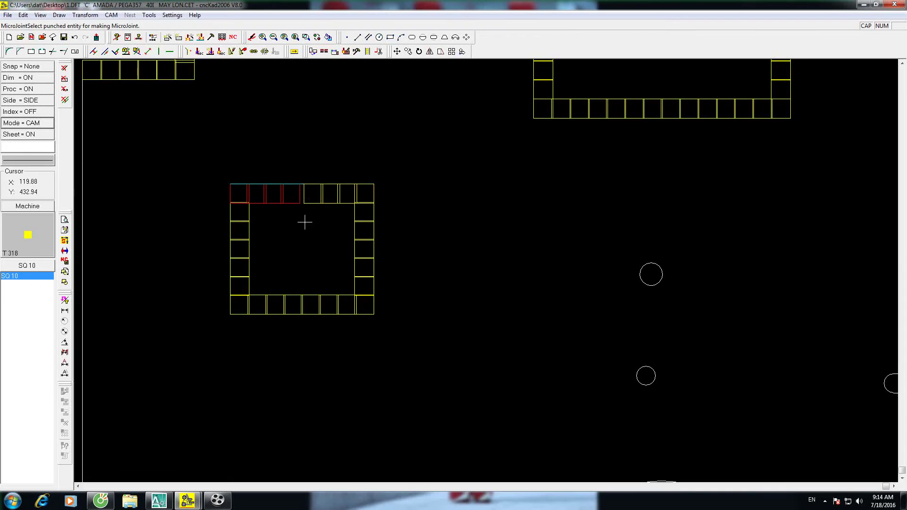
click(299, 306)
scroll(307, 259, down, 2)
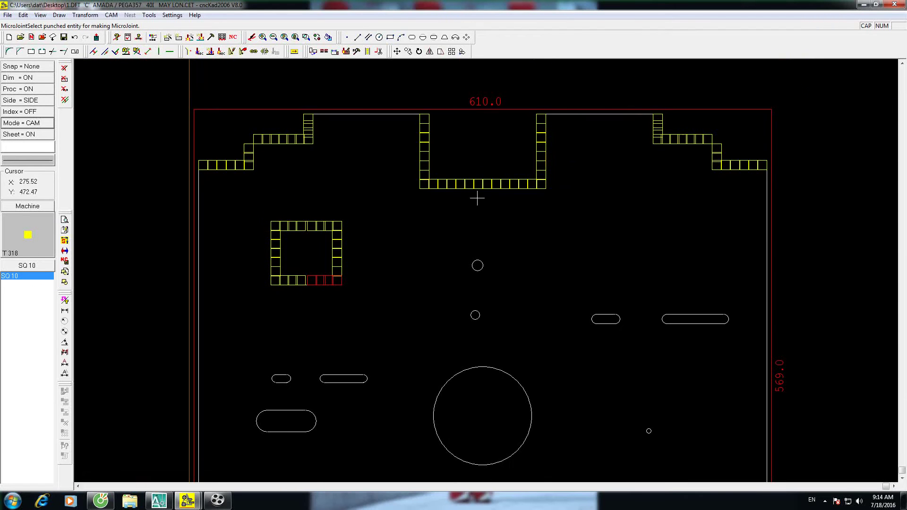
click(481, 183)
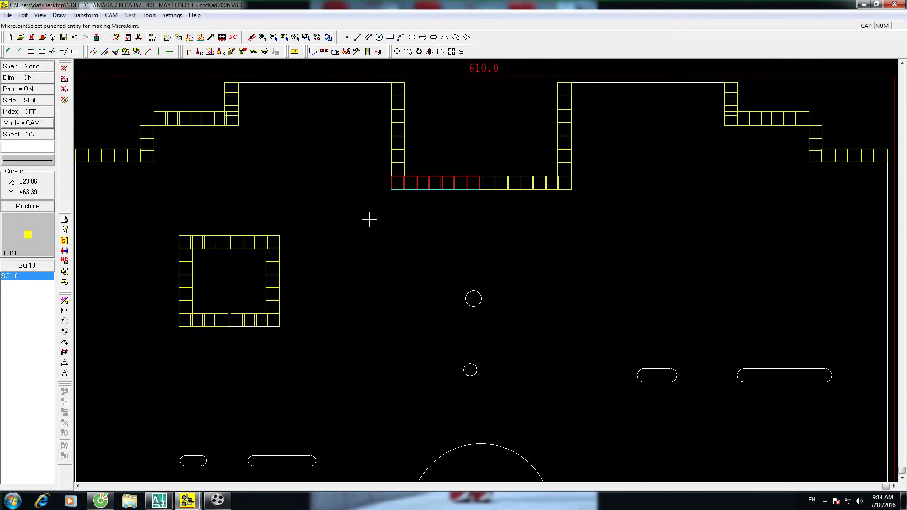
scroll(368, 219, down, 2)
key(Escape)
scroll(410, 269, down, 1)
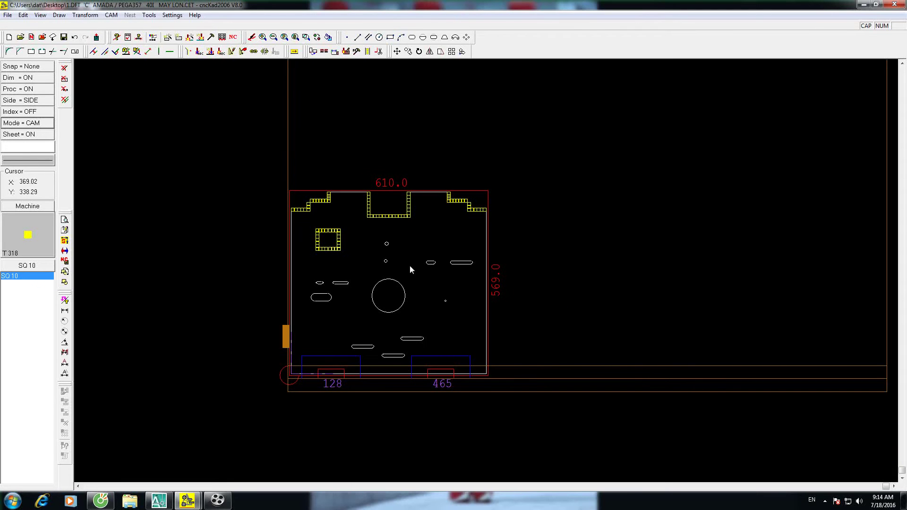
click(369, 52)
scroll(497, 369, up, 2)
Abandon the line at the bottom-left corner and reopen Add Punch in CAM mode.
scroll(479, 331, down, 2)
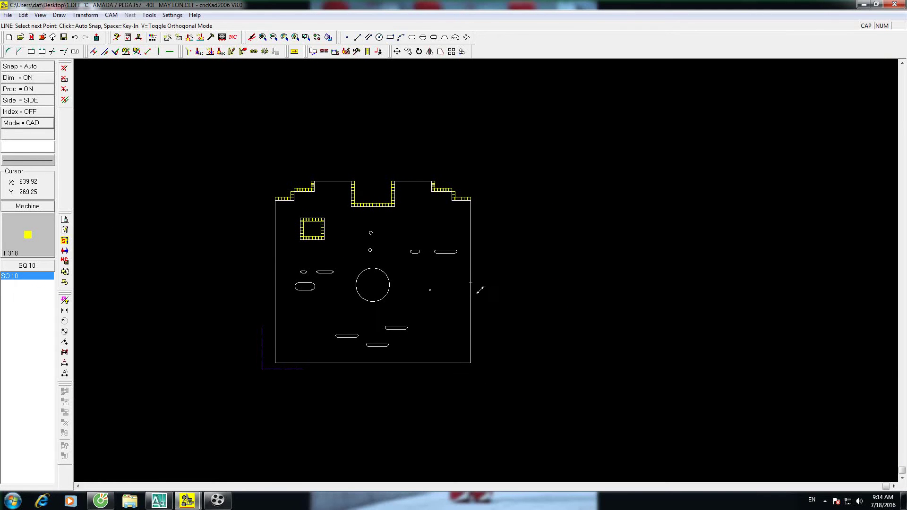
key(Escape)
click(284, 370)
scroll(290, 306, down, 2)
key(Escape)
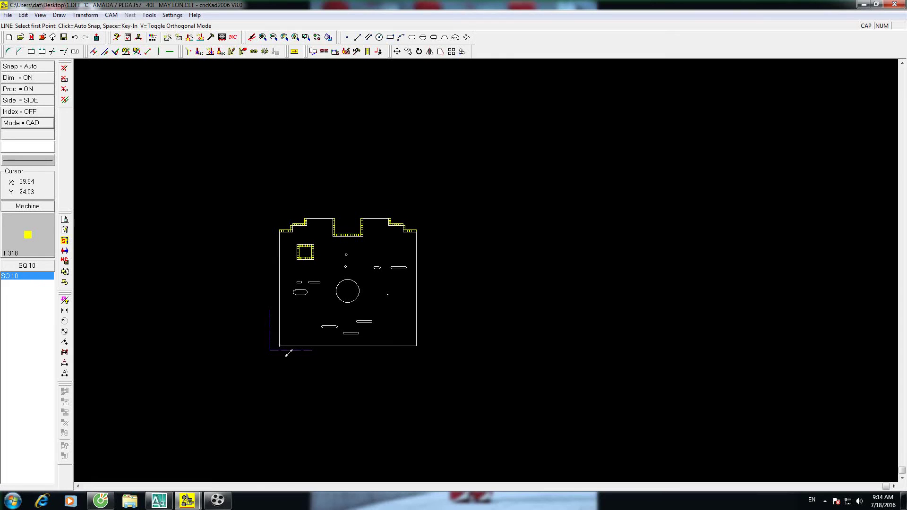
scroll(330, 347, up, 2)
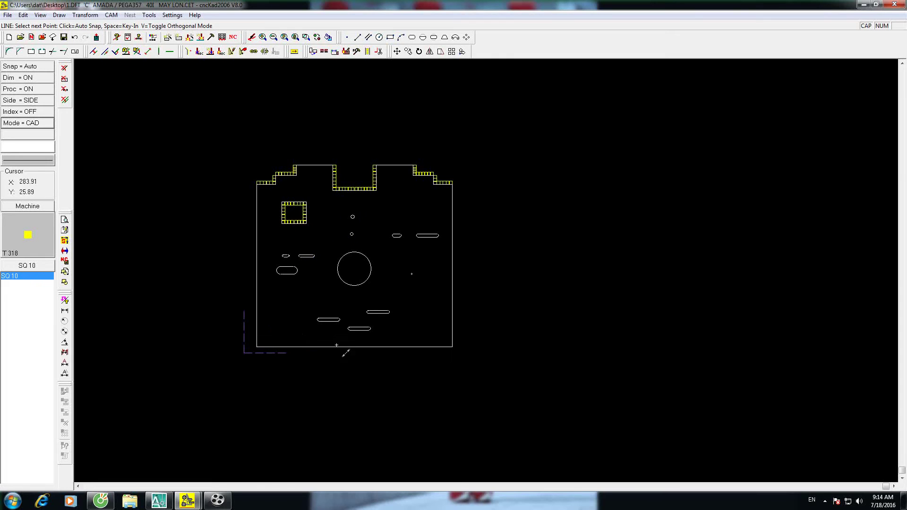
click(189, 38)
click(527, 270)
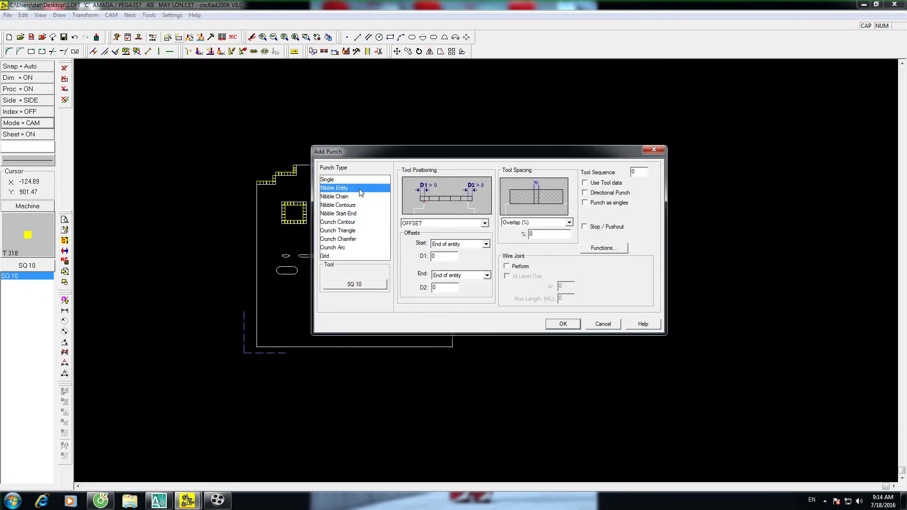
Switch to Single punch type and place SQ 10 punches at the four plate corners.
key(Up)
click(491, 334)
scroll(253, 349, up, 3)
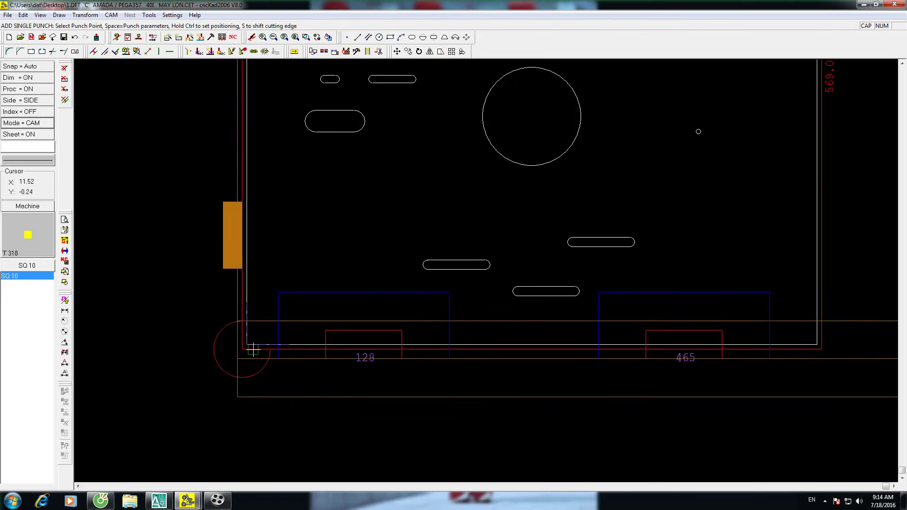
scroll(237, 335, up, 3)
scroll(279, 331, down, 3)
scroll(312, 260, down, 2)
scroll(295, 157, up, 3)
scroll(295, 158, up, 3)
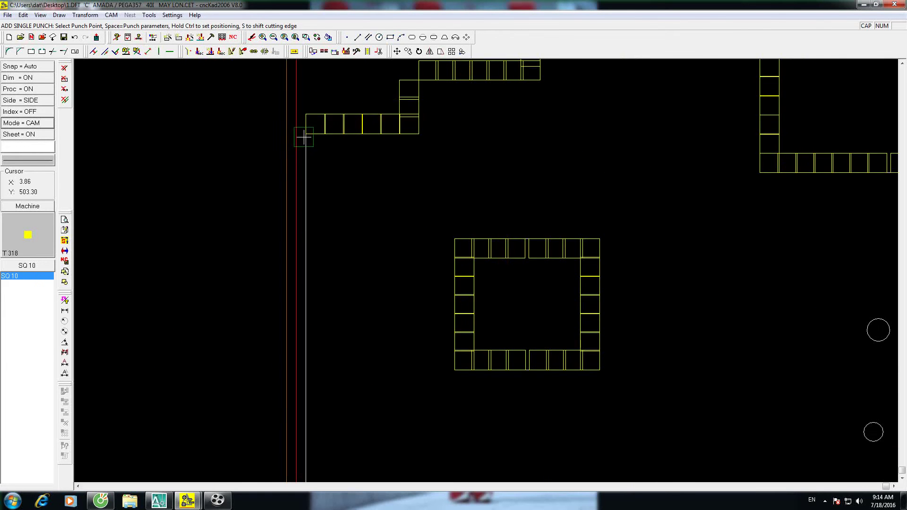
scroll(300, 158, down, 4)
scroll(312, 175, down, 1)
scroll(511, 326, up, 2)
scroll(482, 306, up, 2)
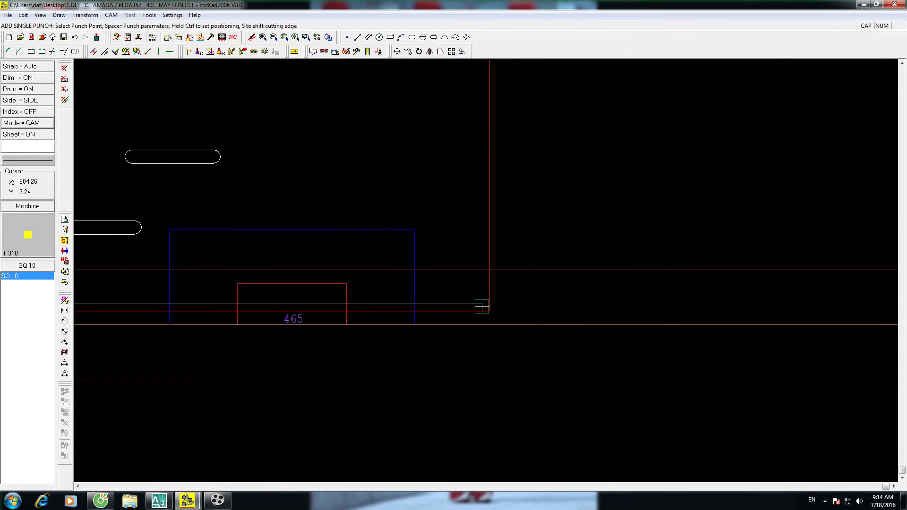
scroll(484, 306, up, 1)
scroll(486, 300, down, 6)
scroll(480, 331, down, 1)
scroll(498, 180, up, 4)
scroll(498, 181, up, 1)
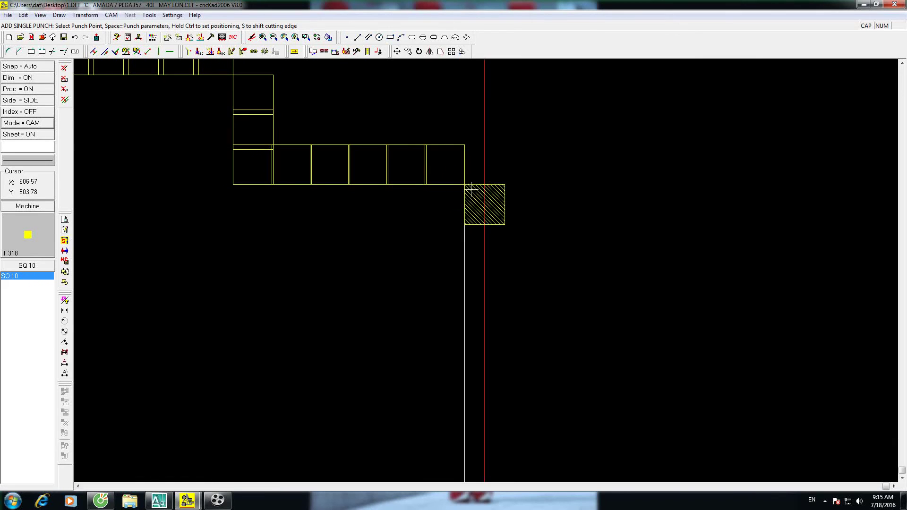
scroll(486, 203, down, 4)
scroll(505, 259, down, 1)
scroll(505, 260, up, 1)
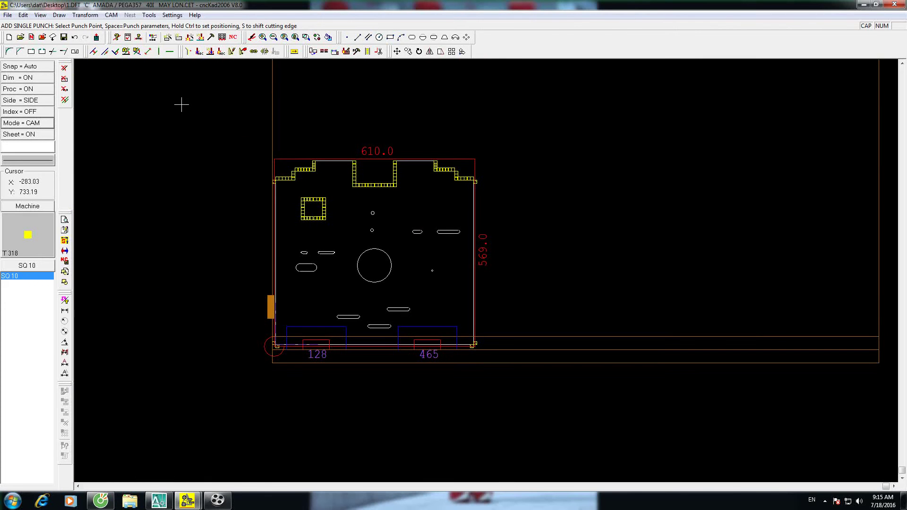
Save the part as 1.DFT.
click(64, 37)
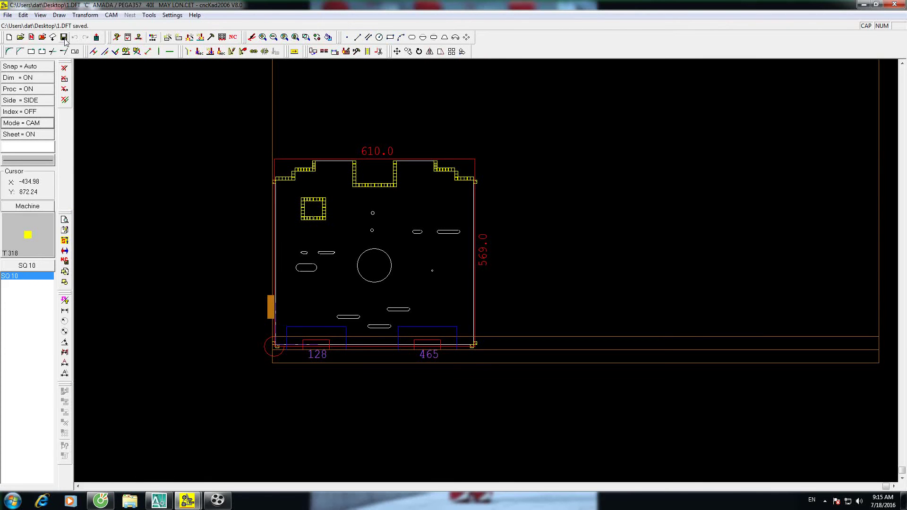
scroll(409, 241, up, 2)
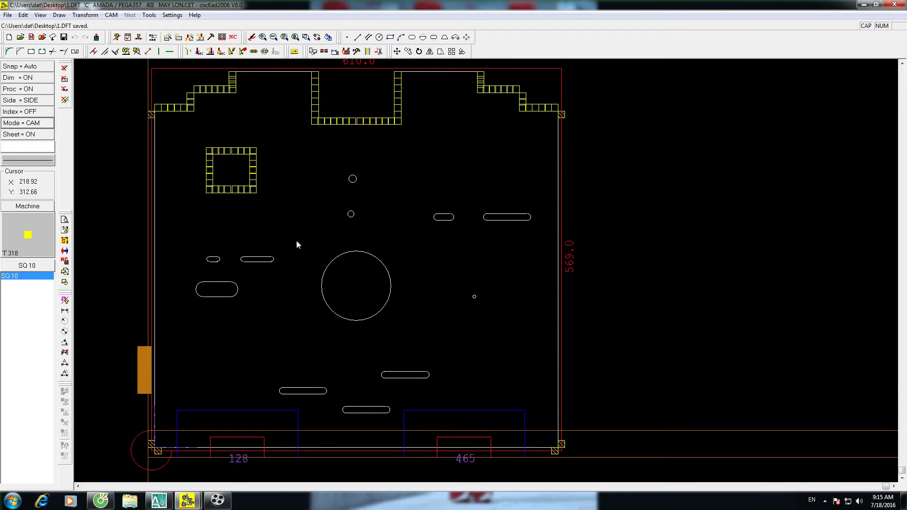
scroll(296, 242, down, 1)
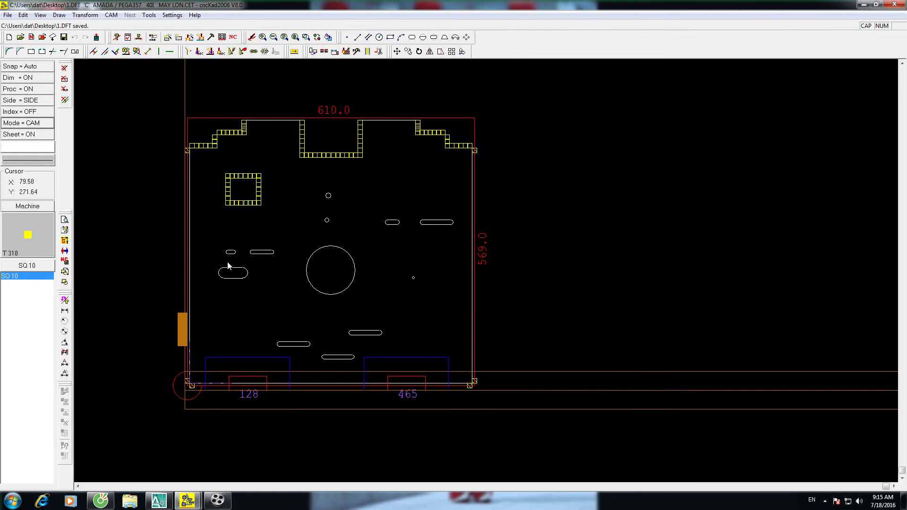
Choose the RO 5.5 tool from the MAY NHO.CET setup for single punching.
click(179, 37)
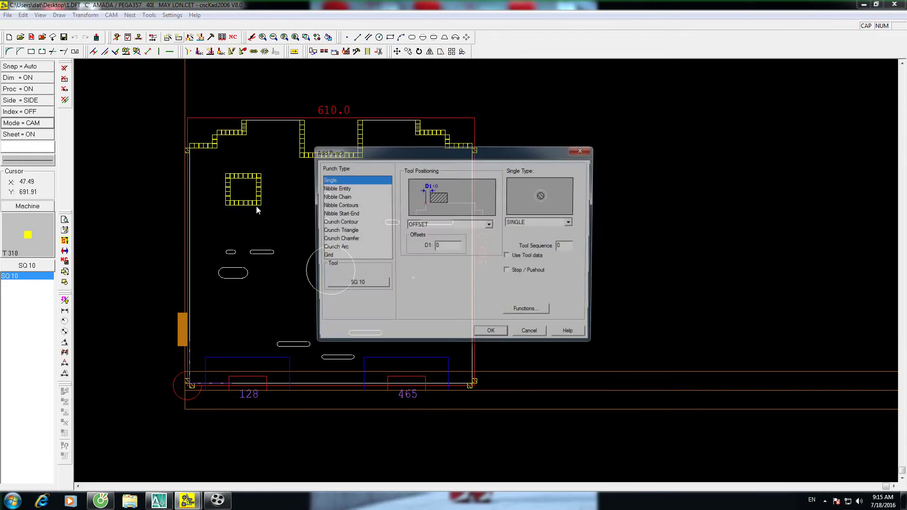
click(362, 286)
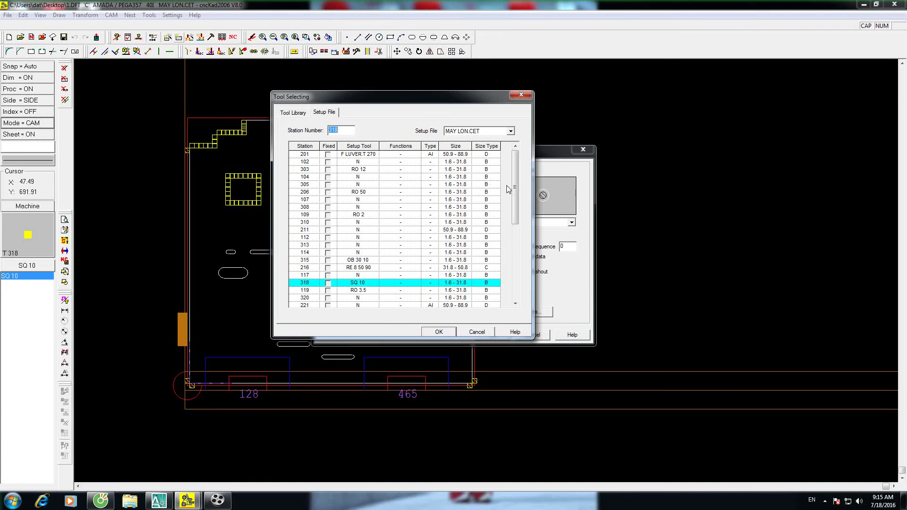
click(462, 135)
click(473, 148)
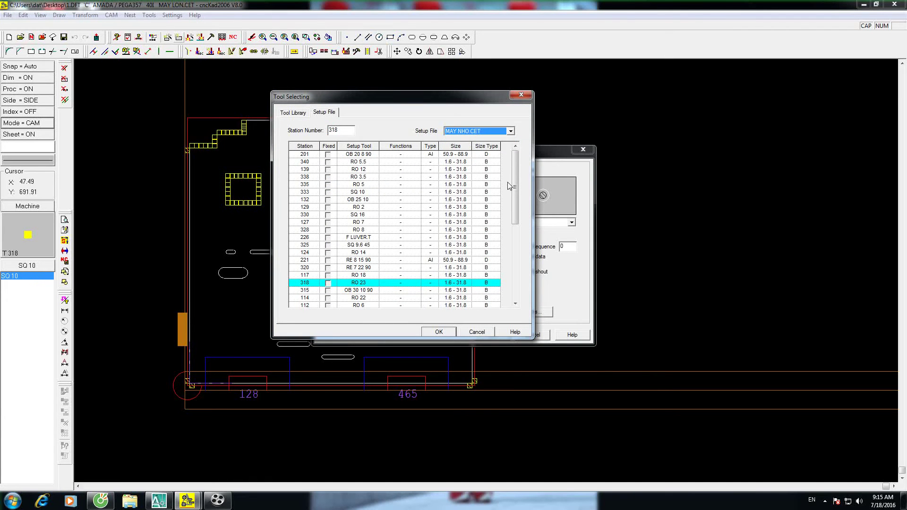
click(362, 162)
click(439, 331)
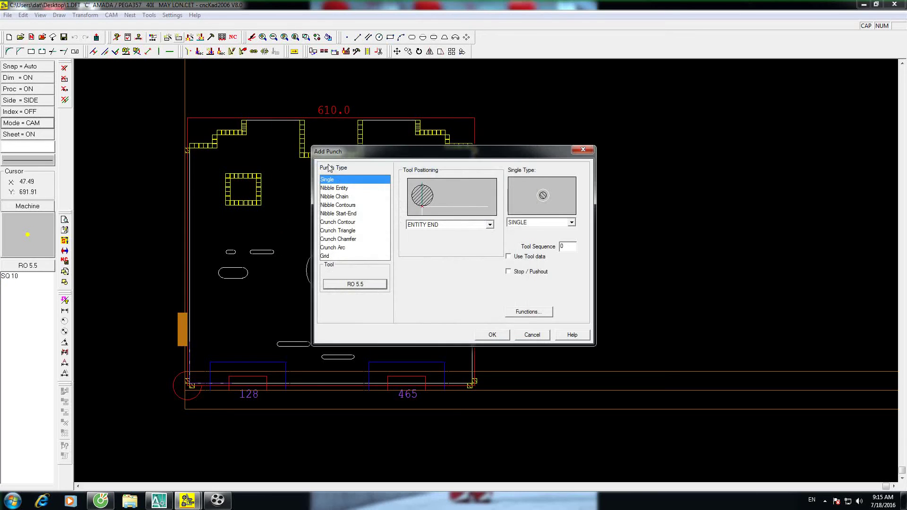
click(492, 335)
Punch the small round hole with RO 5.5 and save 1.DFT.
scroll(406, 270, up, 3)
scroll(390, 274, up, 3)
click(389, 274)
scroll(388, 274, down, 3)
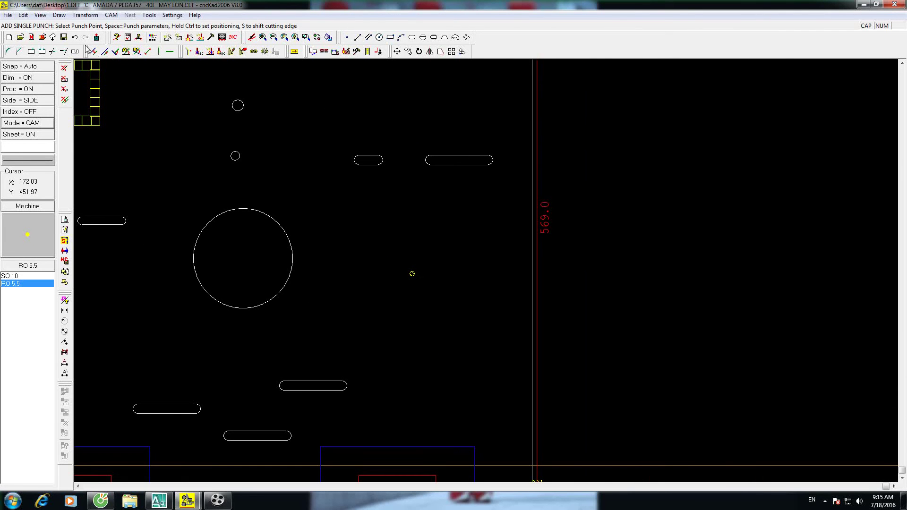
click(68, 40)
scroll(402, 229, down, 1)
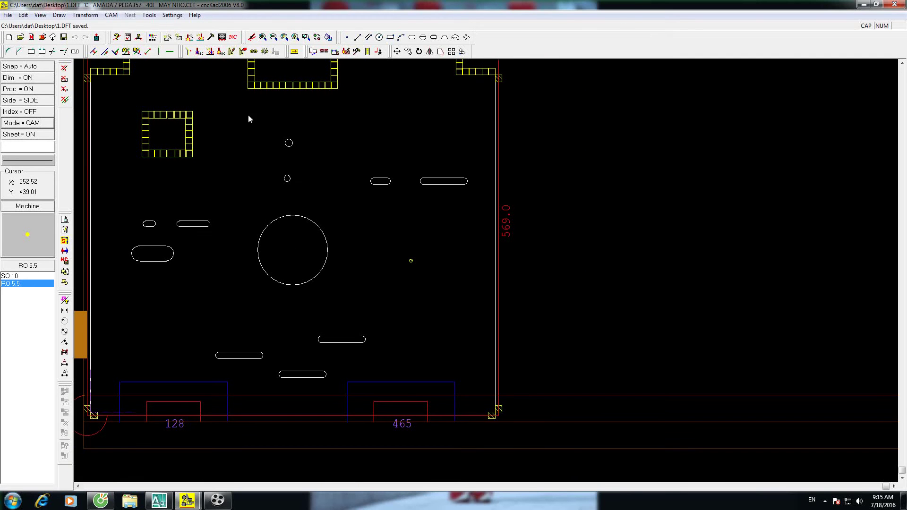
click(170, 37)
Select the RO 10 round tool from station 310 for a single punch.
click(355, 284)
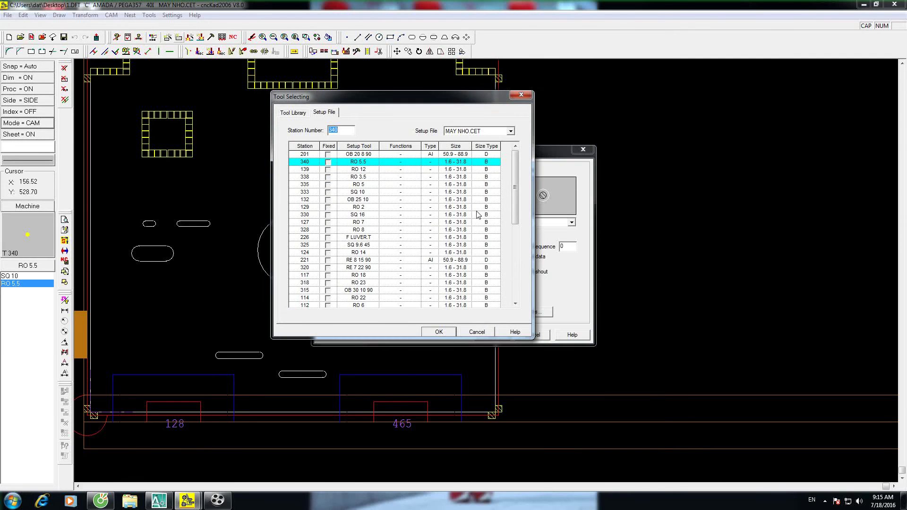
drag(513, 213, 513, 239)
click(377, 290)
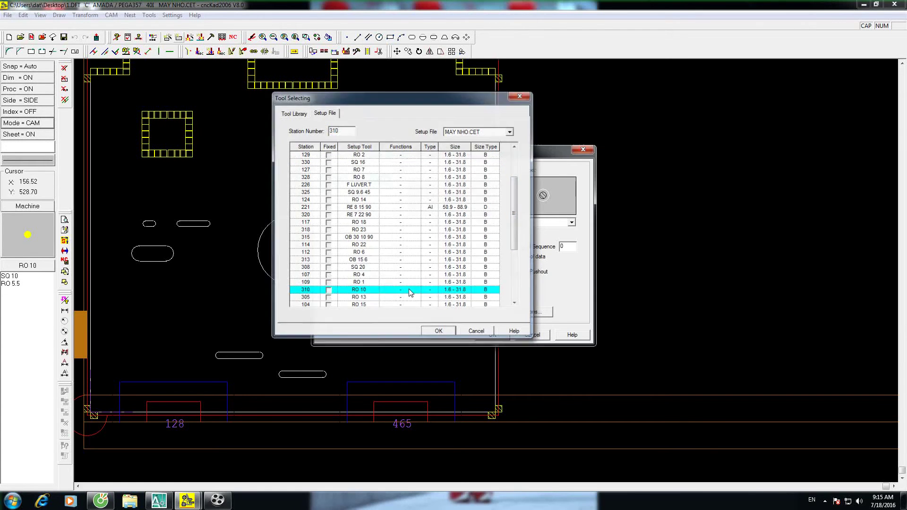
click(439, 332)
click(491, 333)
Punch the lower small circle with RO 10 and bring the punch settings back up.
scroll(288, 146, up, 2)
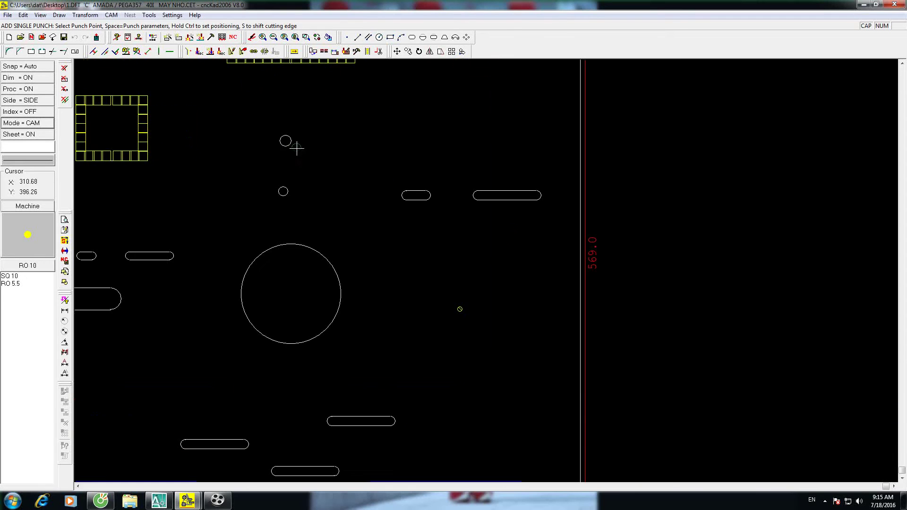
scroll(282, 189, up, 1)
scroll(285, 188, up, 1)
click(285, 189)
scroll(378, 207, down, 2)
key(Delete)
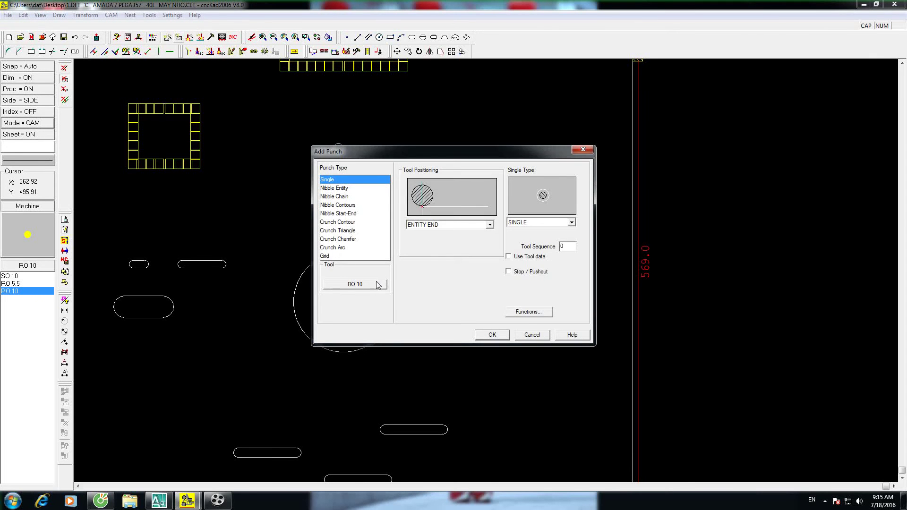
Switch to the RO 12 round tool and single-punch the upper small circle.
click(378, 285)
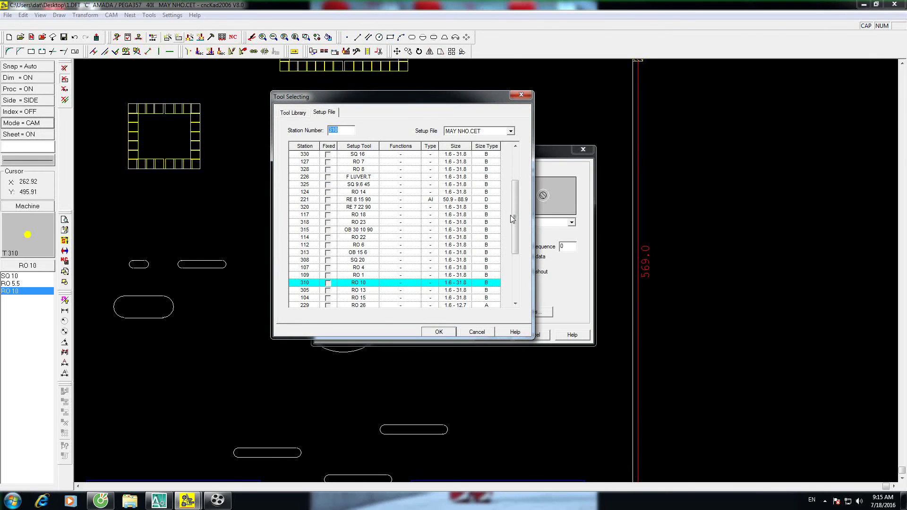
drag(512, 217, 517, 189)
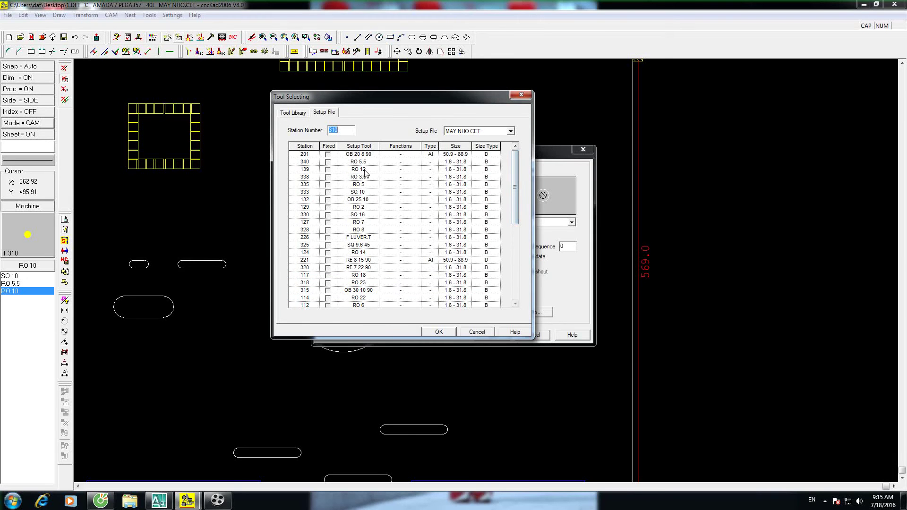
click(365, 173)
click(438, 332)
click(470, 333)
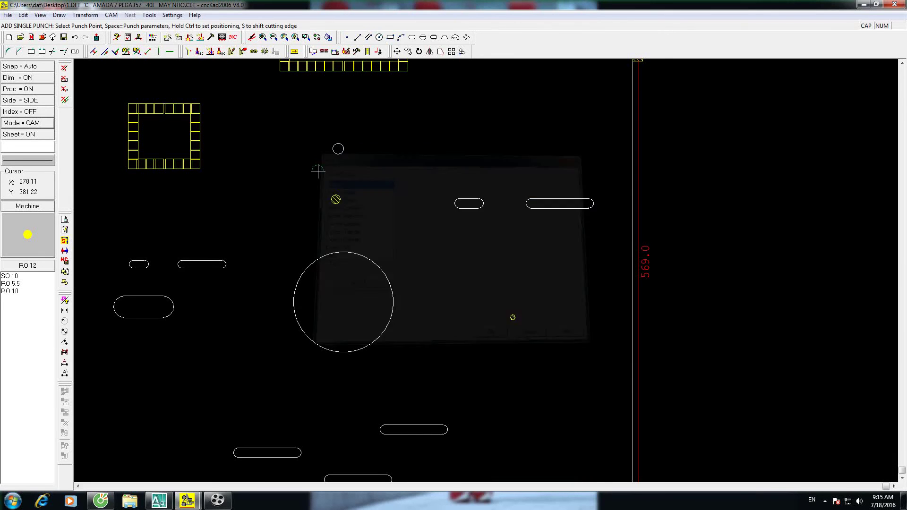
click(337, 142)
scroll(338, 144, down, 2)
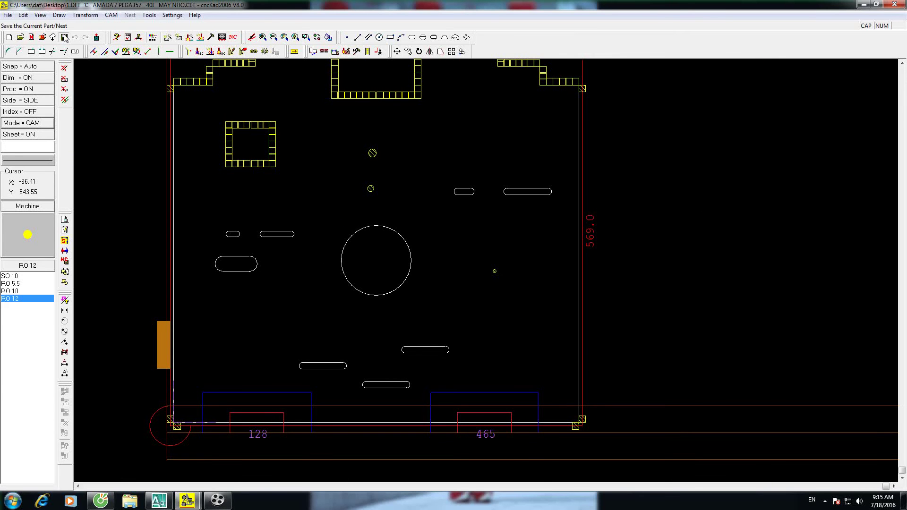
Choose the OB 20 8 90 oblong tool as a single punch with OFFSET positioning.
right_click(371, 243)
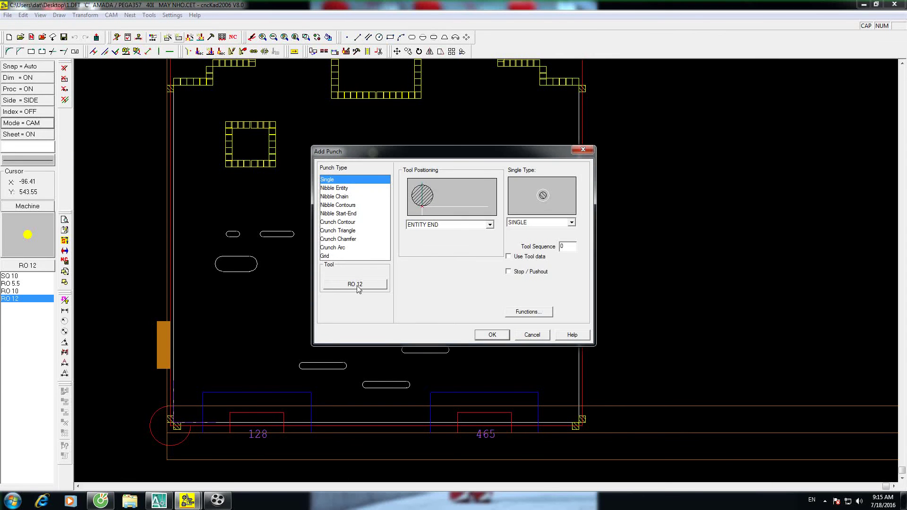
click(358, 286)
mouse_move(517, 202)
mouse_down()
mouse_move(516, 224)
mouse_move(516, 204)
mouse_up()
click(366, 155)
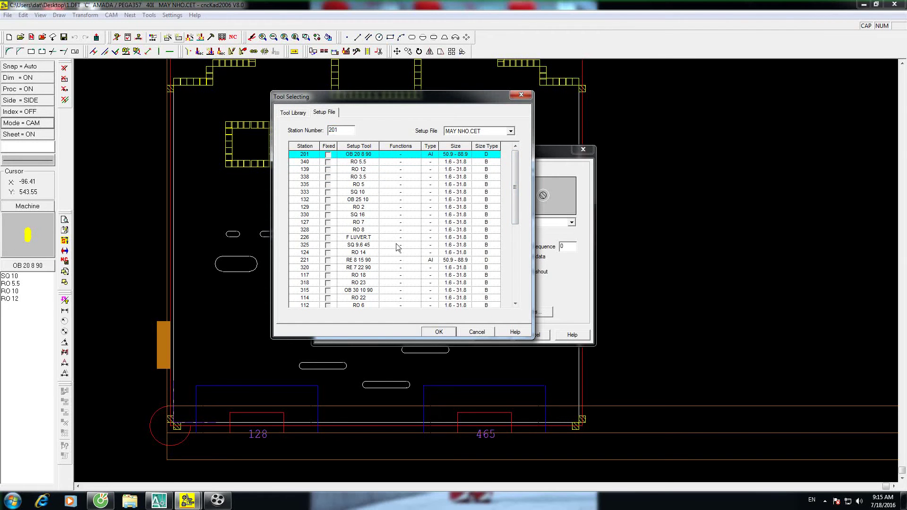
click(439, 334)
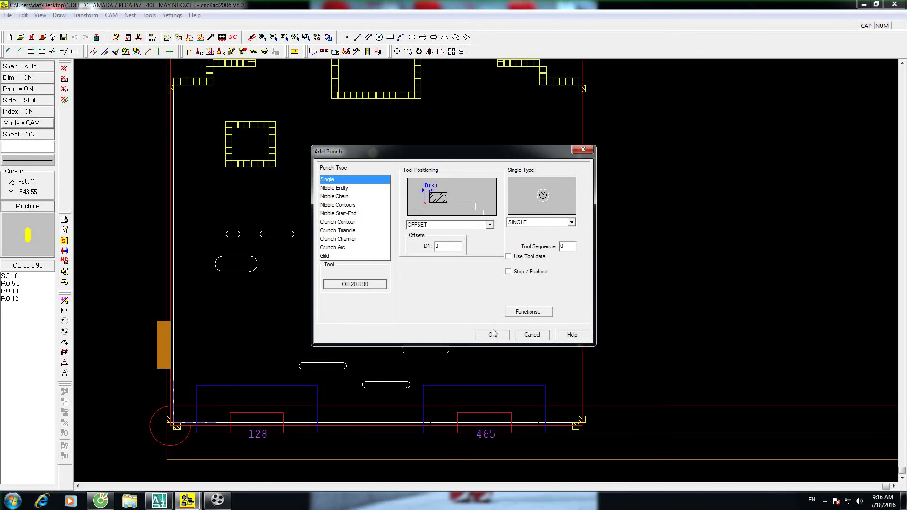
click(493, 334)
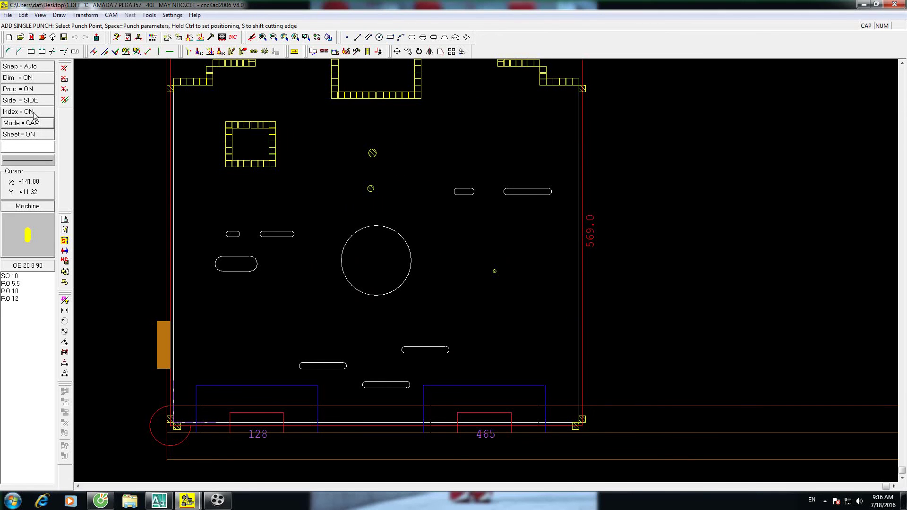
Punch the short narrow slot with OB 20 8 90 and reopen the punch settings.
scroll(282, 208, up, 4)
scroll(257, 228, up, 2)
click(257, 228)
scroll(297, 224, down, 4)
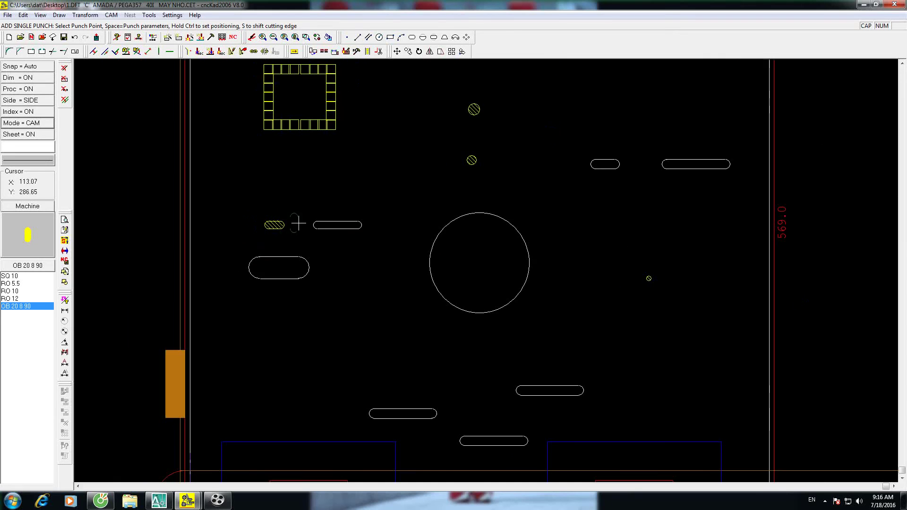
scroll(614, 168, up, 1)
scroll(367, 234, down, 2)
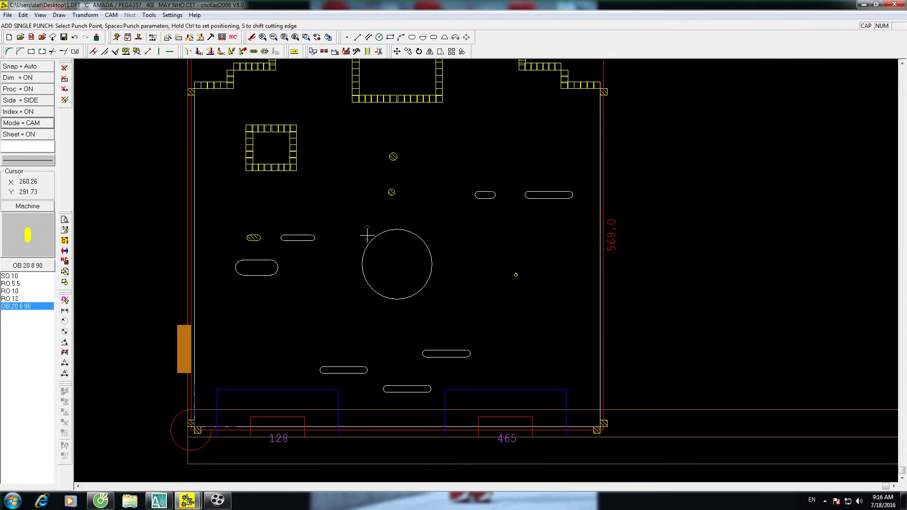
click(176, 41)
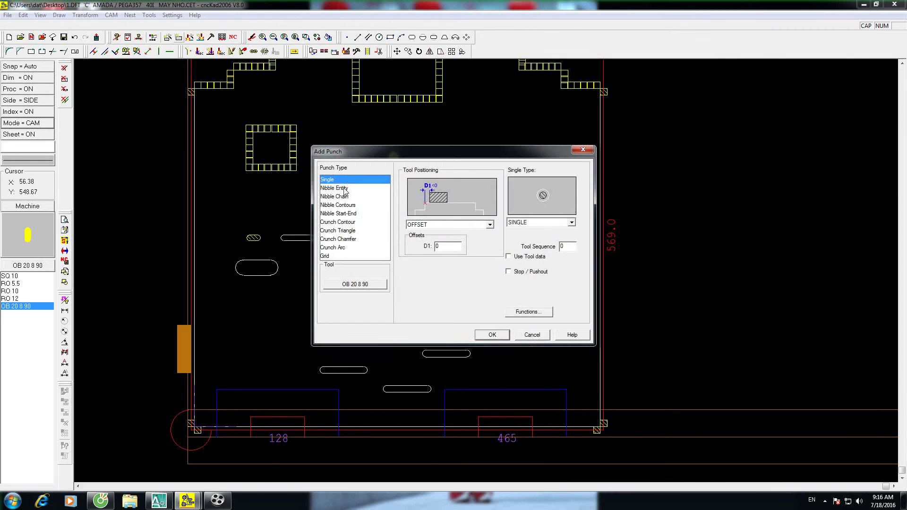
Nibble the longer slot with OB 20 8 90 as Nibble Entity and save 1.DFT.
click(565, 329)
scroll(312, 248, up, 1)
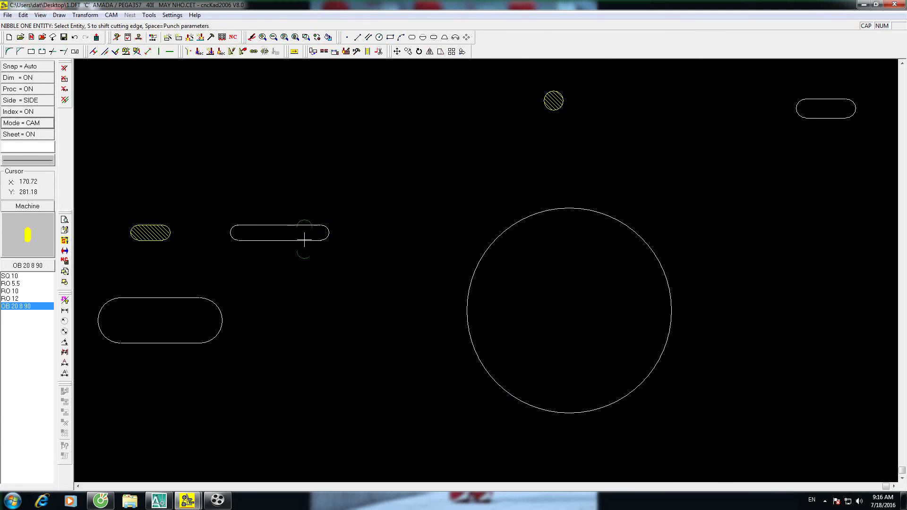
scroll(307, 237, down, 1)
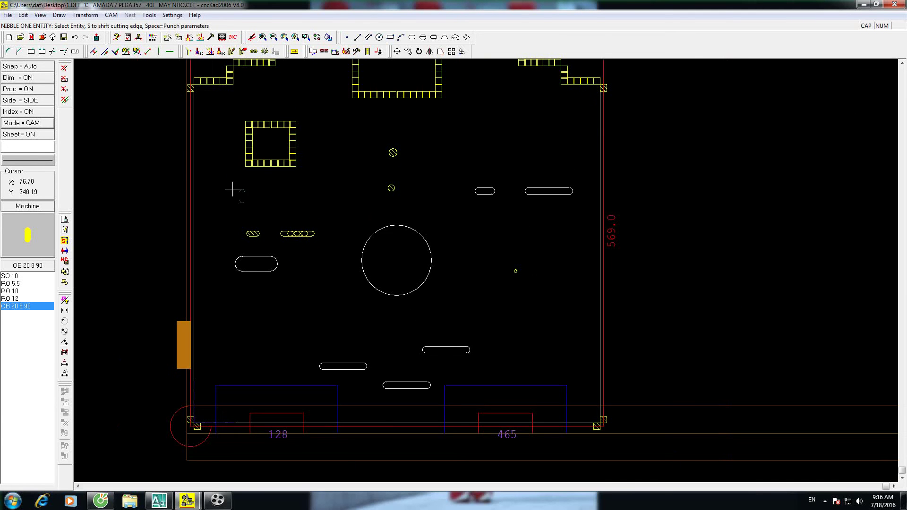
click(64, 37)
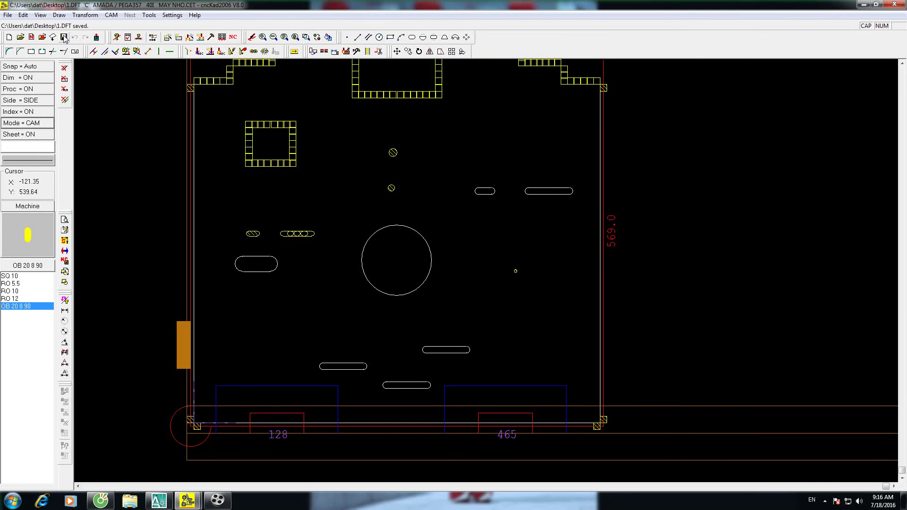
Set up nibbling with the SQ 10 square tool from station 333.
click(178, 38)
click(347, 285)
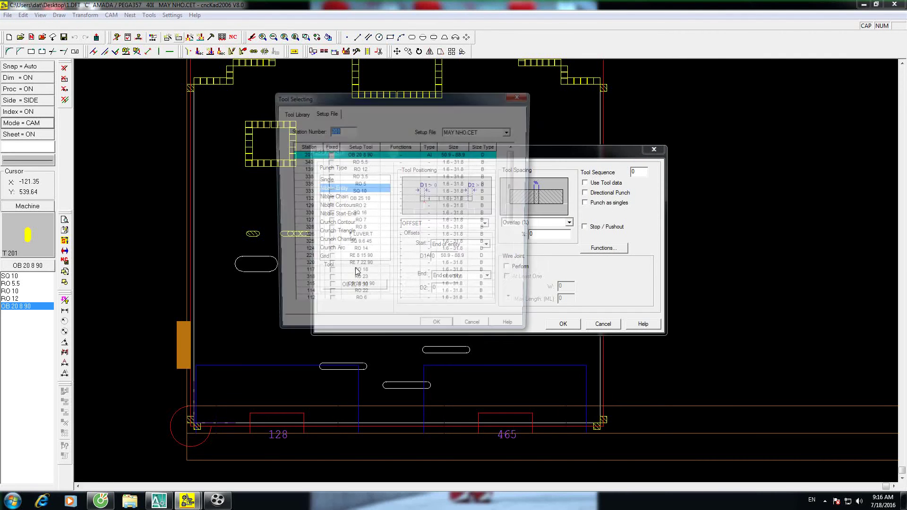
click(361, 193)
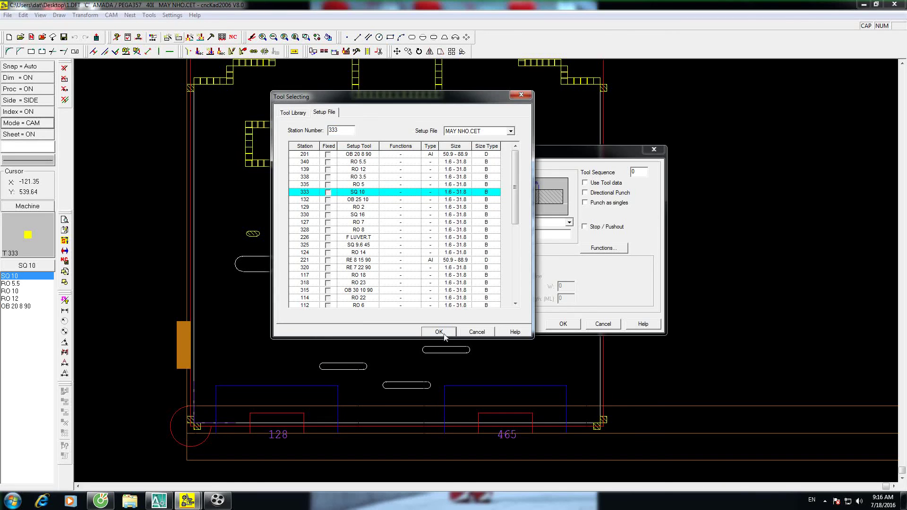
click(443, 334)
click(563, 324)
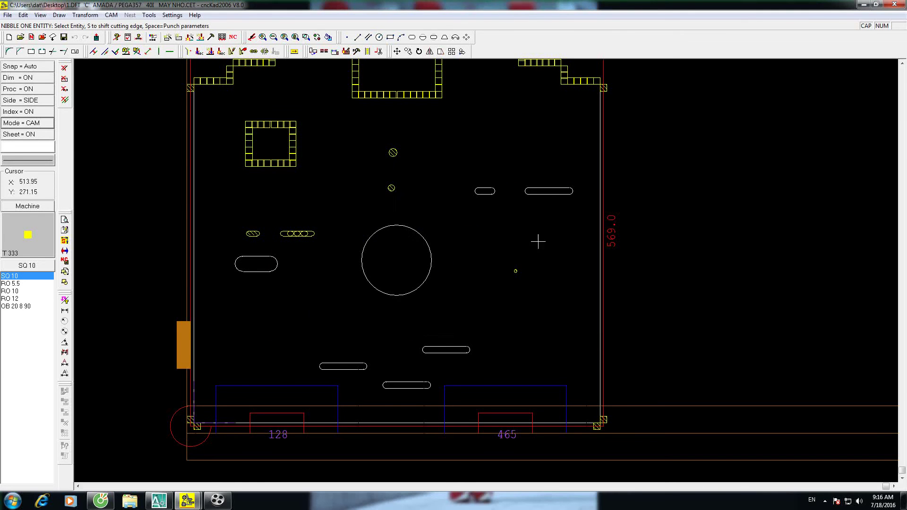
Nibble the right-hand slot and three further narrow slots with SQ 10.
scroll(537, 236, up, 3)
click(537, 190)
scroll(440, 197, up, 1)
scroll(420, 182, down, 3)
scroll(439, 217, up, 2)
scroll(441, 262, up, 1)
click(442, 263)
click(336, 313)
click(242, 290)
Nibble both long edges of the large oblong slot with SQ 10.
scroll(290, 297, down, 3)
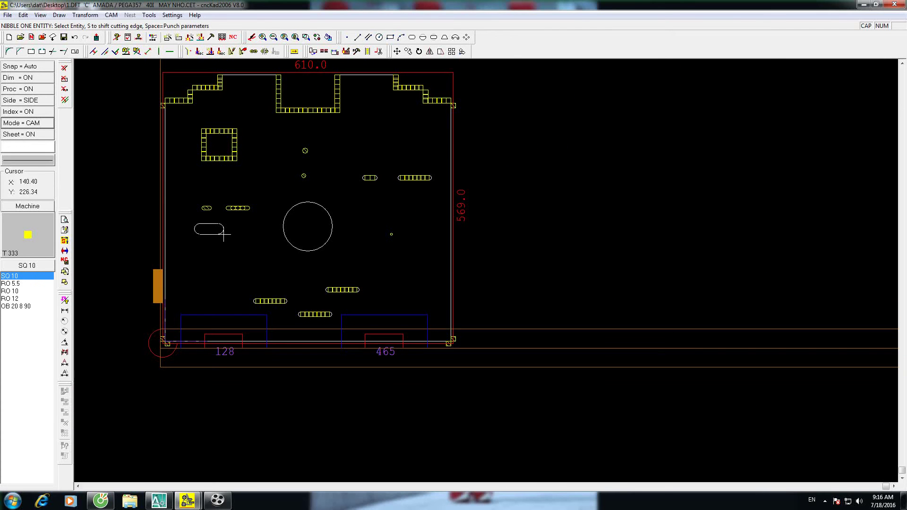
scroll(209, 227, up, 1)
scroll(209, 225, up, 1)
click(209, 223)
click(213, 236)
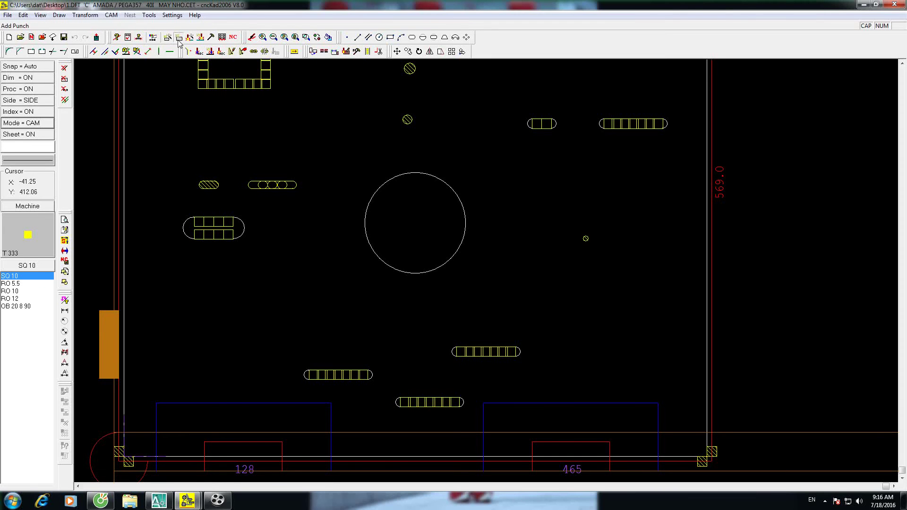
Nibble around the large central circle with RO 23 from station 318, then save.
key(space)
click(344, 285)
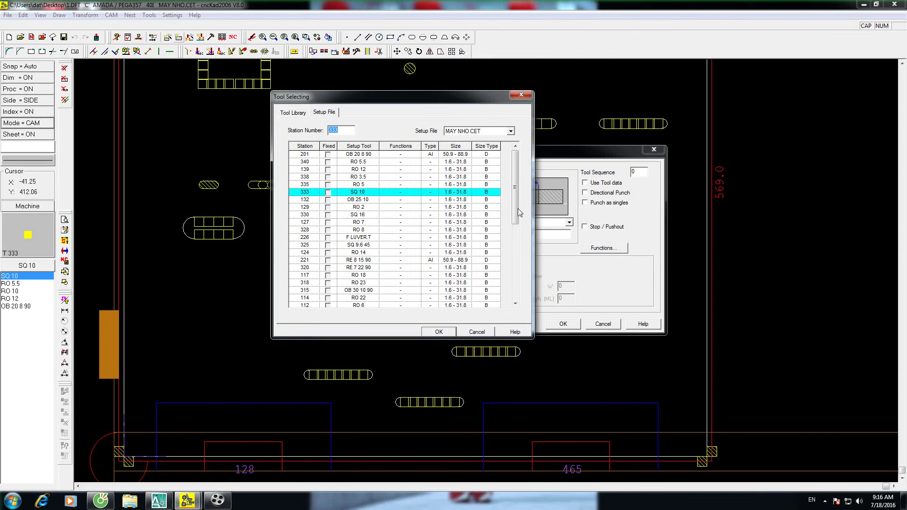
click(378, 298)
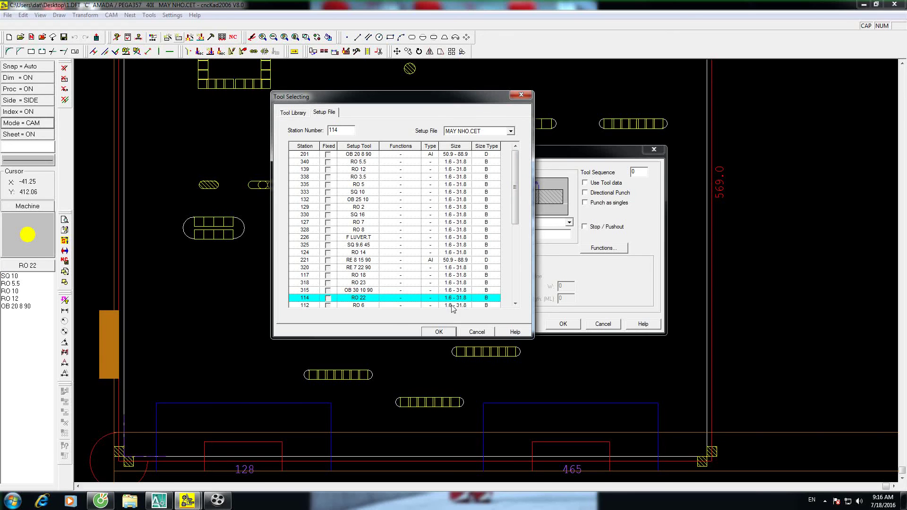
scroll(518, 229, down, 2)
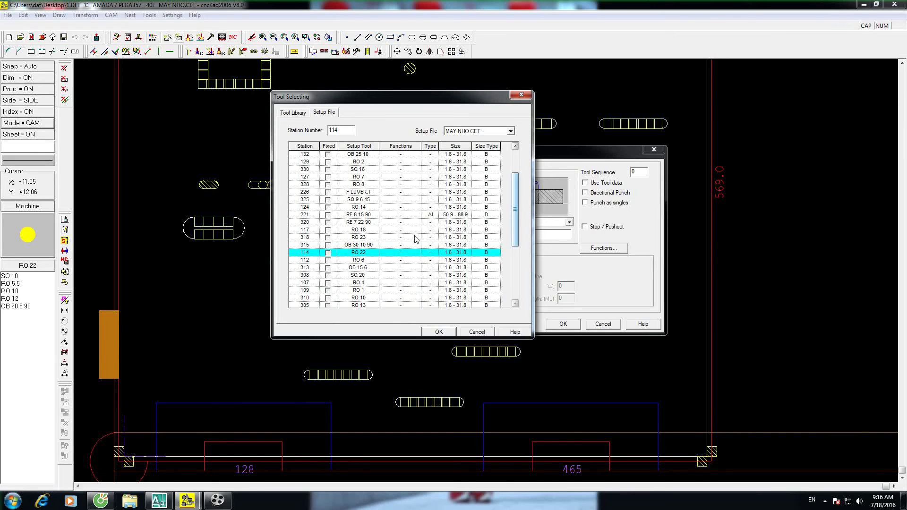
click(365, 237)
click(440, 332)
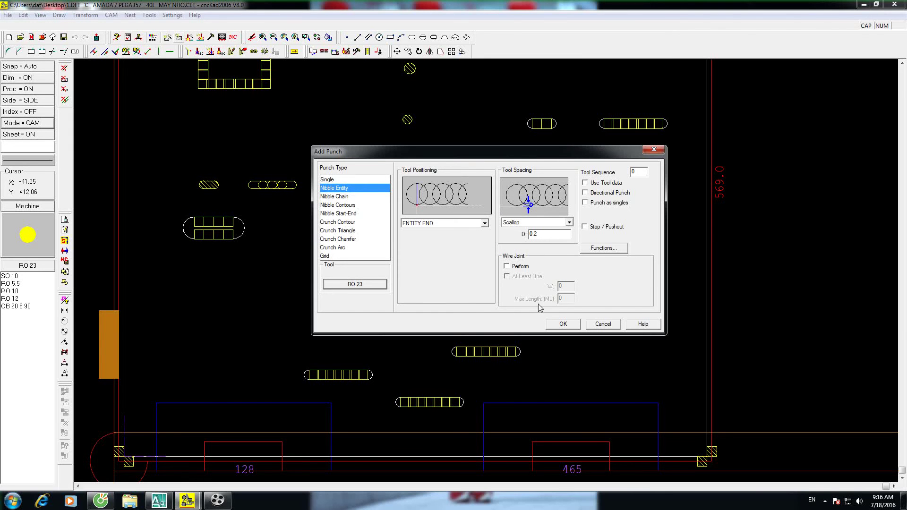
click(557, 324)
click(404, 252)
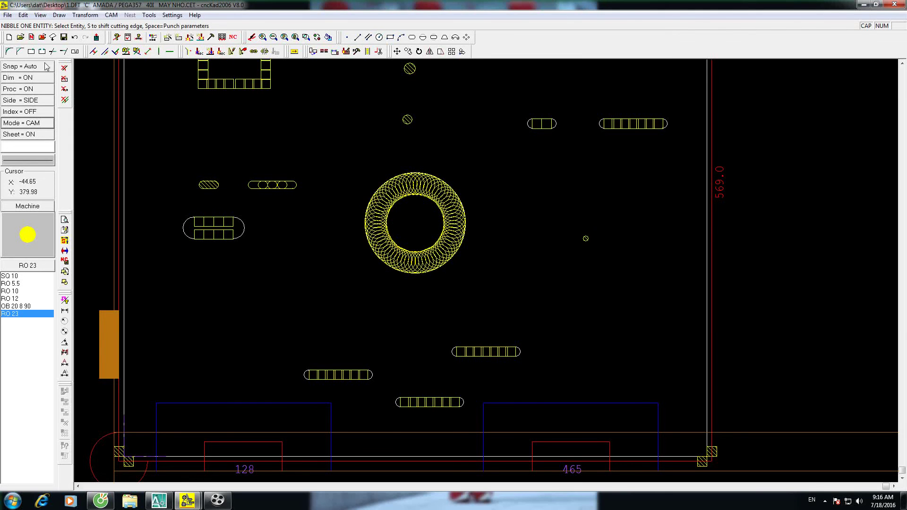
click(63, 38)
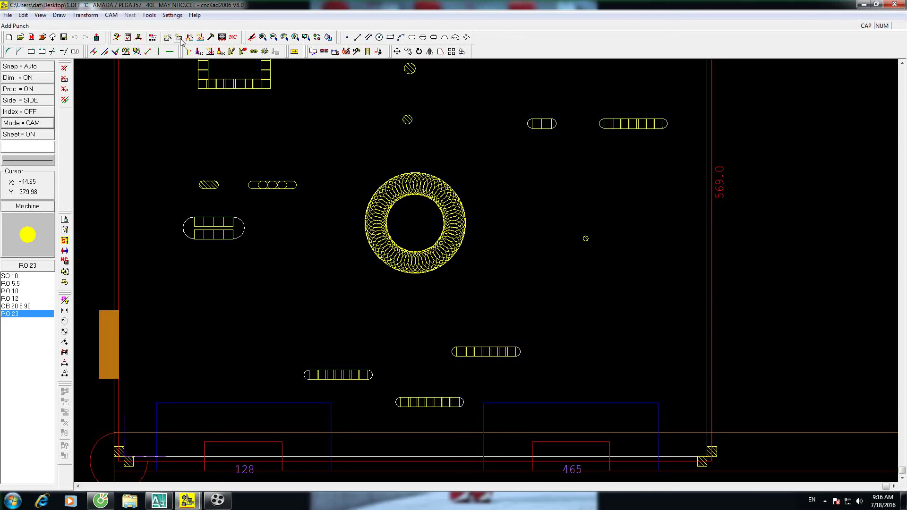
Select the RO 10 tool from station 310 as a single punch.
click(208, 40)
click(343, 282)
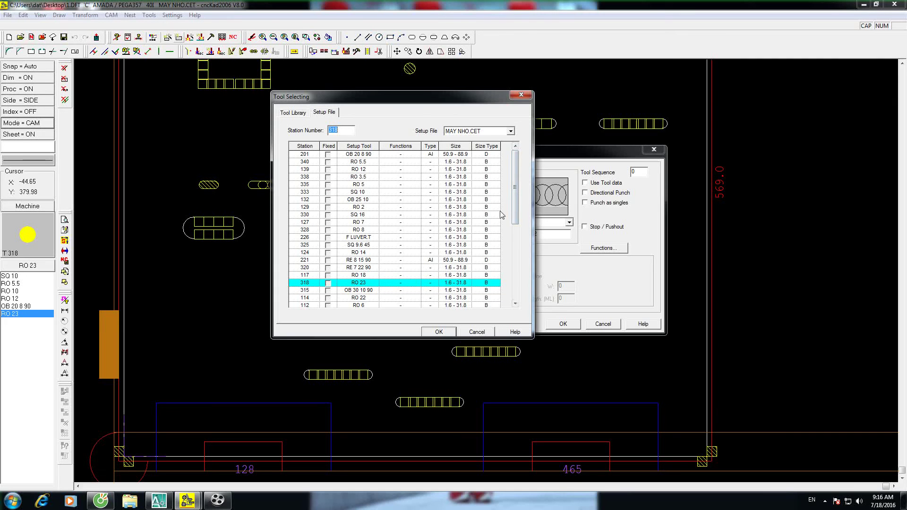
drag(512, 214, 513, 263)
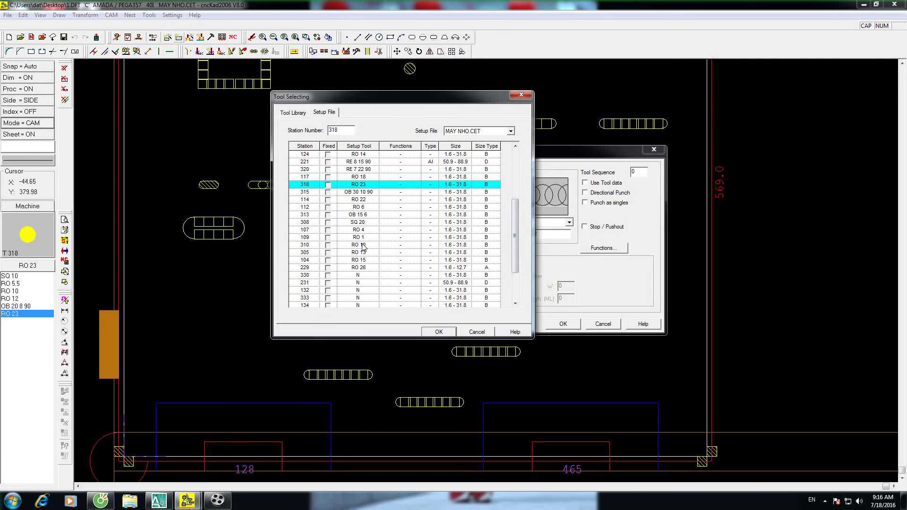
click(386, 244)
click(439, 332)
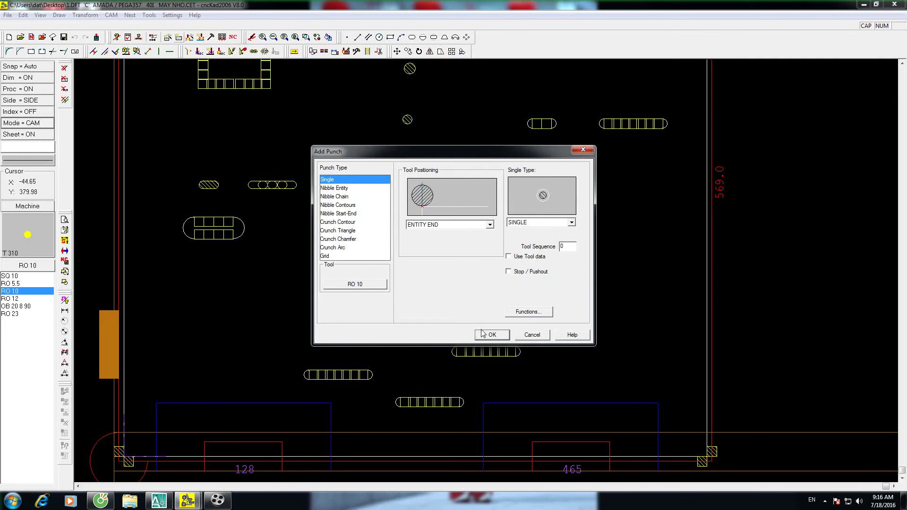
click(482, 333)
Single-punch the rounded ends of the upper, middle and lower obrounds with RO 10.
scroll(468, 344, up, 2)
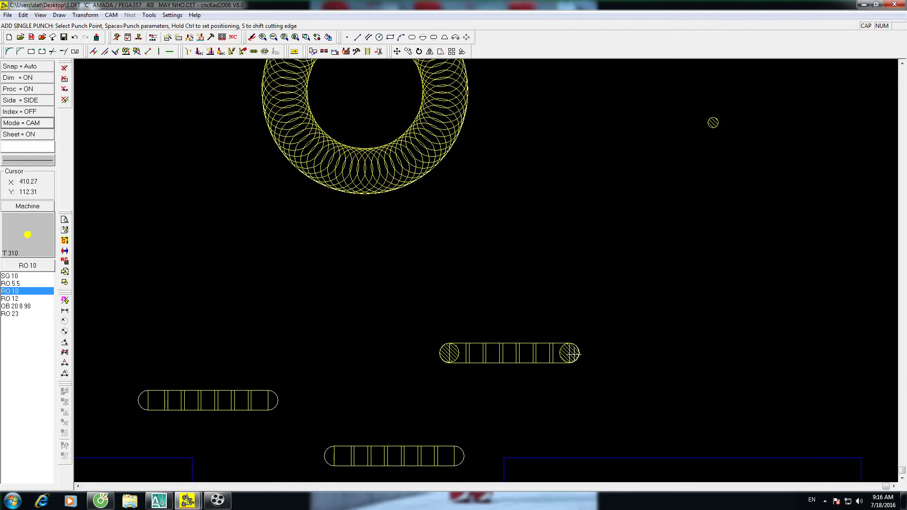
click(573, 354)
scroll(406, 307, down, 2)
scroll(331, 331, up, 2)
click(309, 304)
click(429, 304)
click(496, 360)
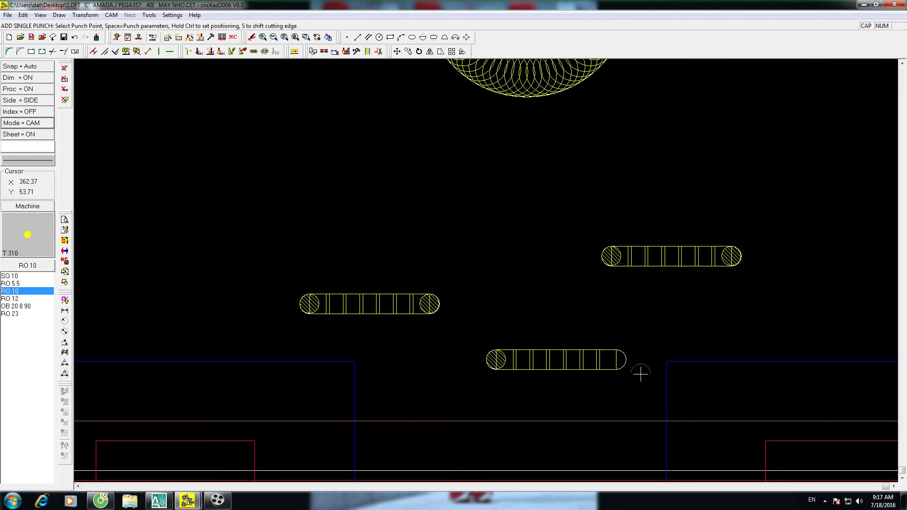
click(618, 360)
Single-punch both ends of the small obround and the long obround with RO 10.
scroll(390, 315, down, 2)
scroll(614, 284, up, 2)
scroll(522, 279, down, 2)
scroll(511, 228, up, 2)
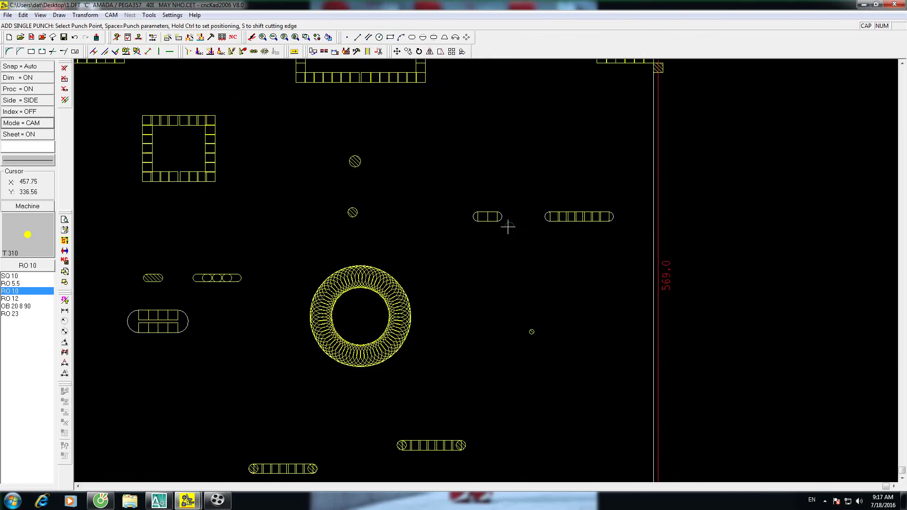
scroll(511, 229, up, 2)
click(461, 208)
click(517, 208)
scroll(516, 209, down, 2)
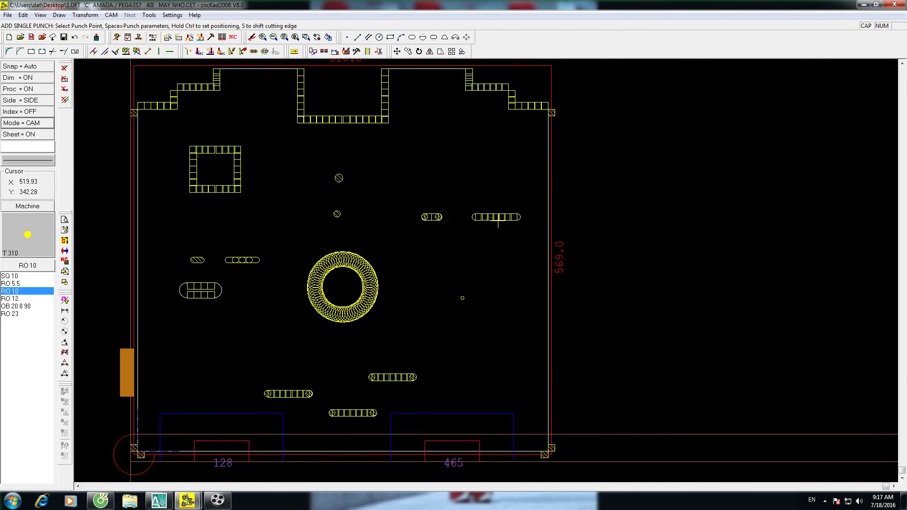
scroll(461, 220, up, 2)
click(452, 219)
click(572, 219)
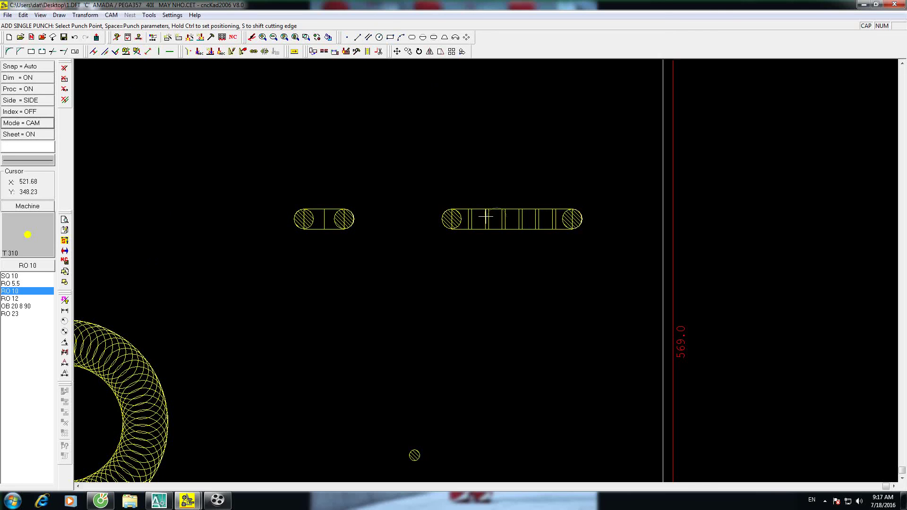
Save the drawing as 1.DFT.
scroll(395, 227, down, 2)
scroll(342, 314, down, 1)
scroll(340, 313, up, 3)
scroll(336, 245, down, 1)
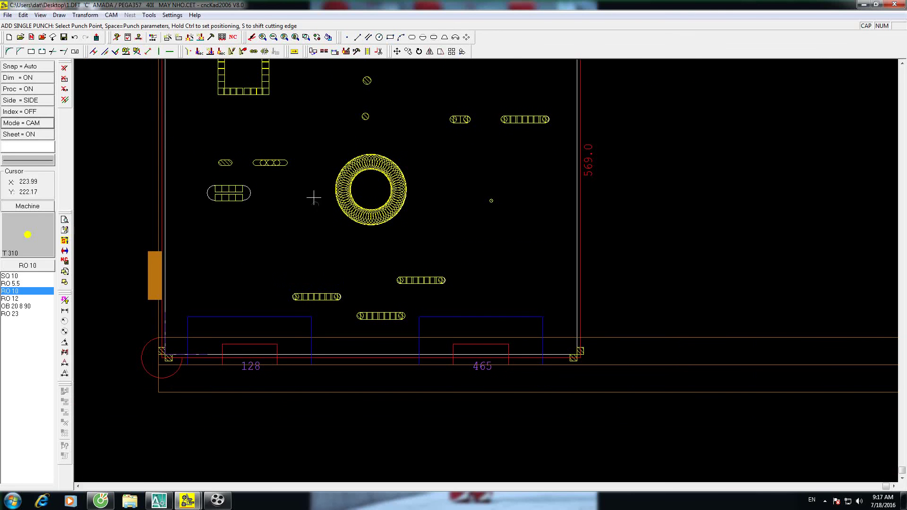
click(66, 38)
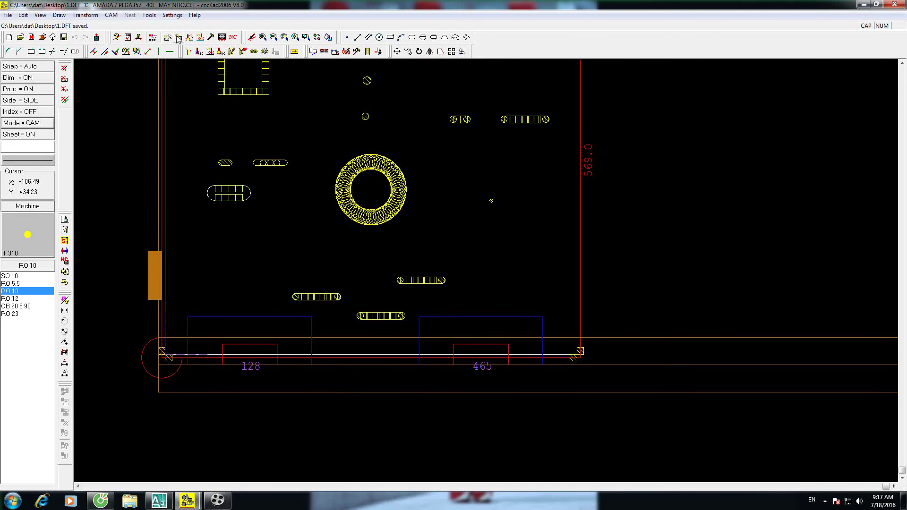
click(174, 39)
Set up Nibble Entity with the RO 13 tool from station 305.
click(355, 279)
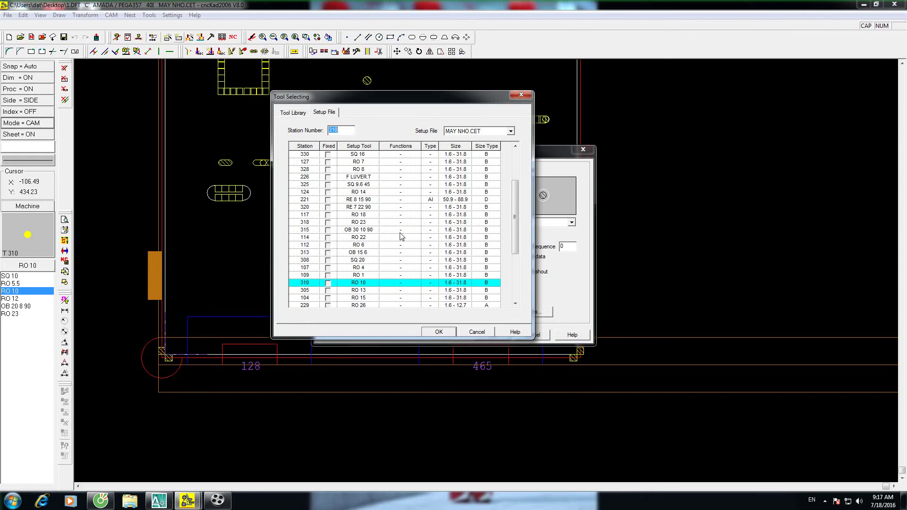
click(368, 289)
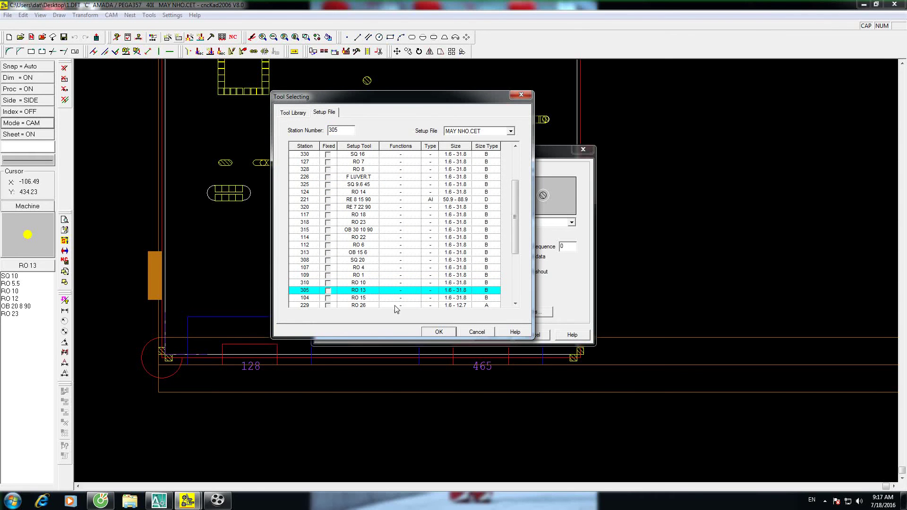
click(439, 332)
click(350, 188)
click(563, 324)
Nibble the left and right arcs of the wide obround with RO 13 and save.
scroll(203, 196, up, 3)
click(181, 189)
click(298, 186)
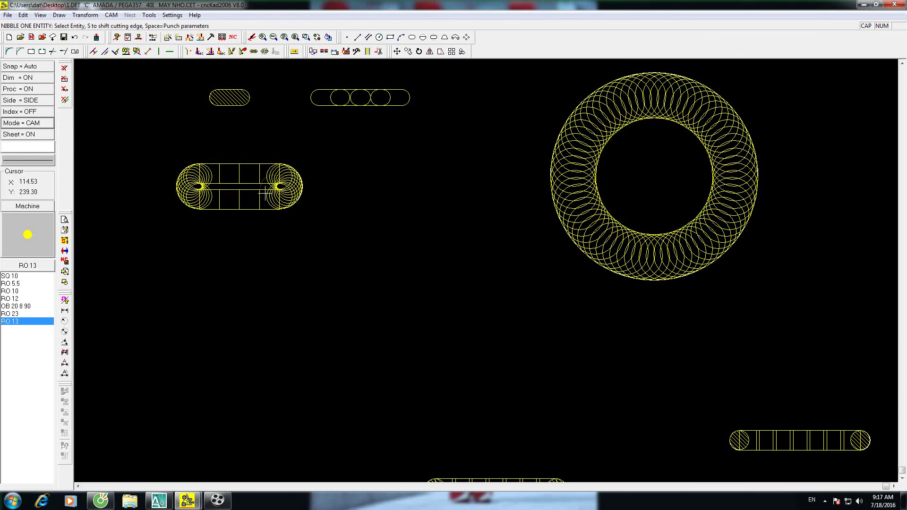
scroll(259, 217, down, 3)
scroll(221, 223, down, 2)
click(65, 38)
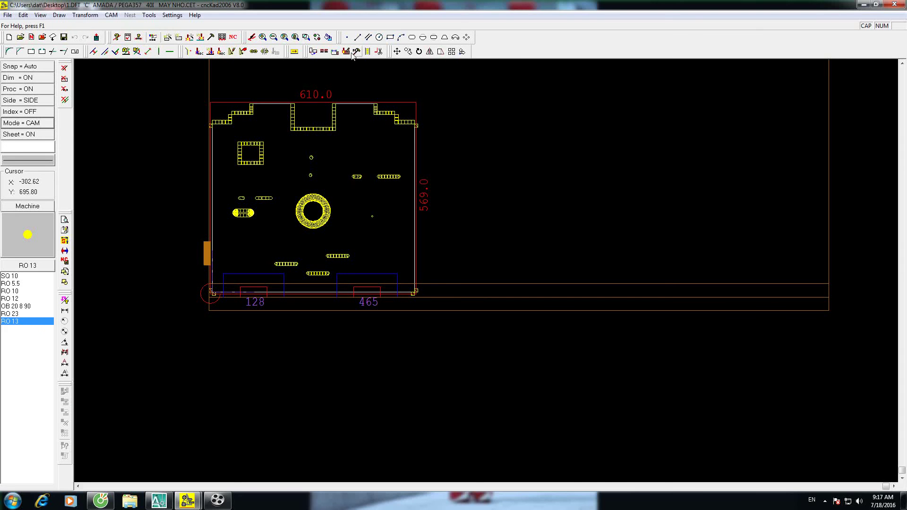
scroll(273, 154, up, 2)
scroll(254, 244, down, 1)
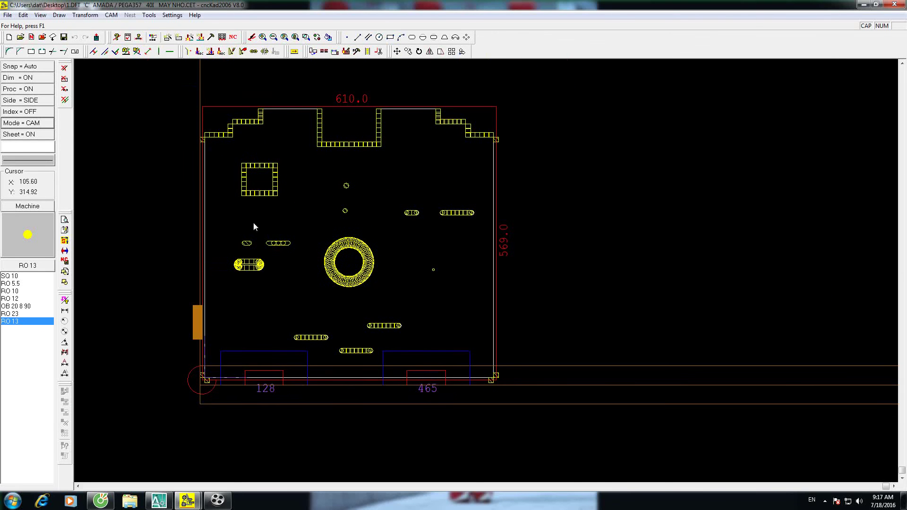
scroll(309, 342, up, 2)
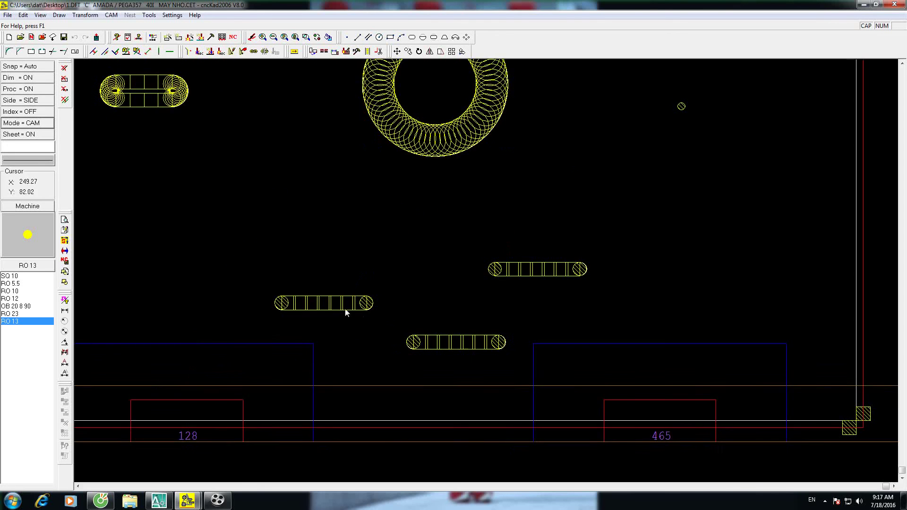
scroll(331, 302, down, 2)
Post-process the saved part into 1.CNC, keeping RO 13 at station 305 and answering the reposition prompt.
click(65, 38)
click(233, 37)
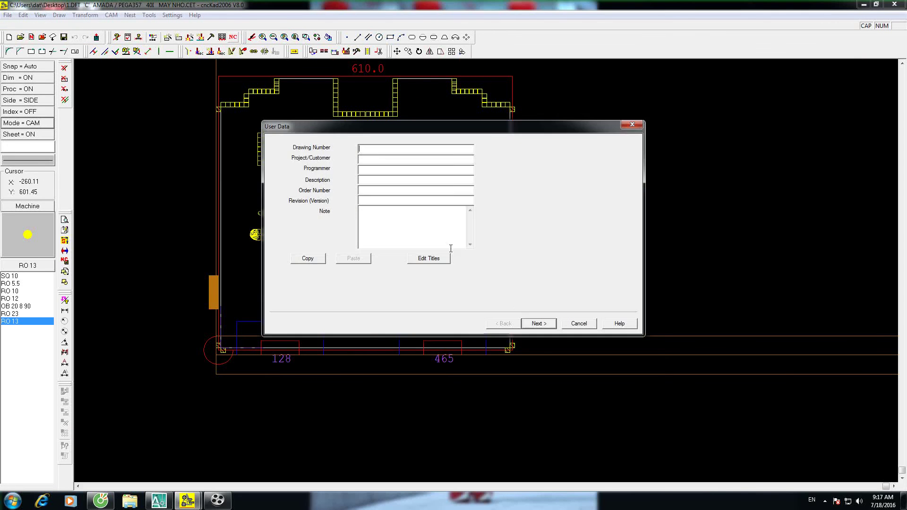
click(539, 324)
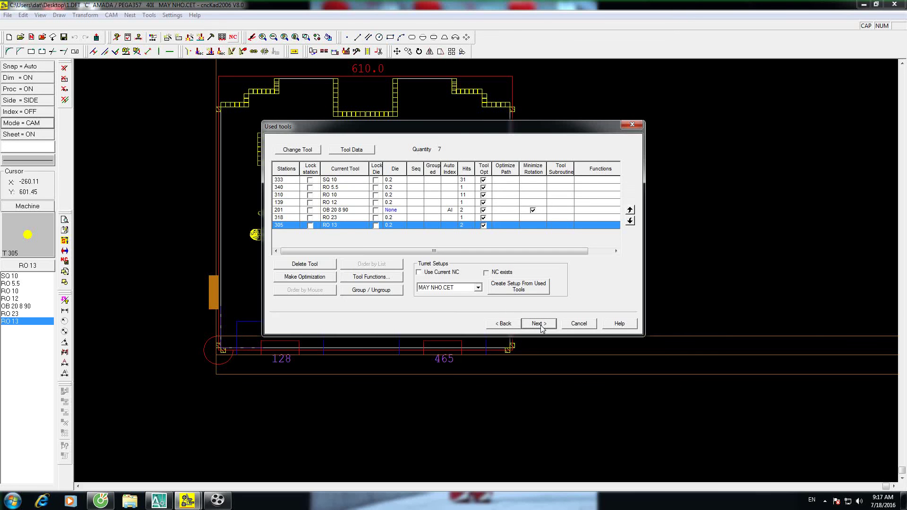
click(299, 229)
click(299, 229)
click(538, 324)
click(539, 324)
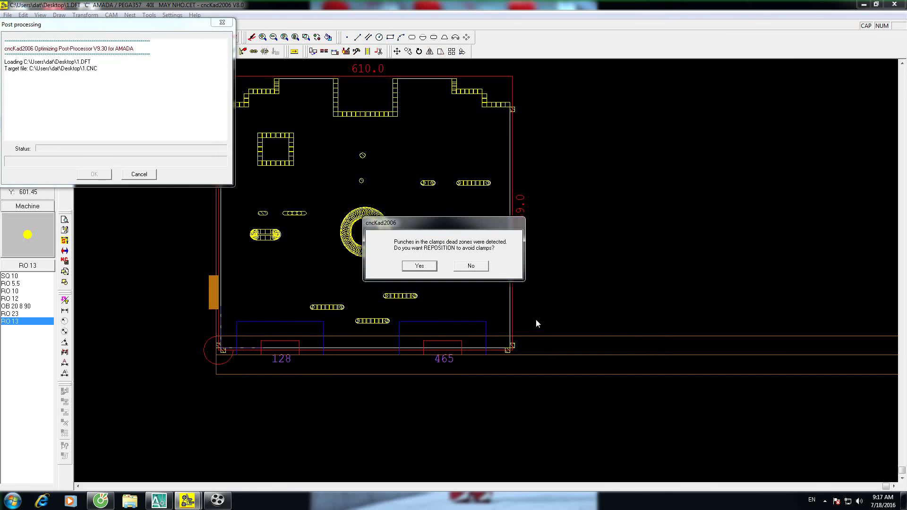
click(478, 270)
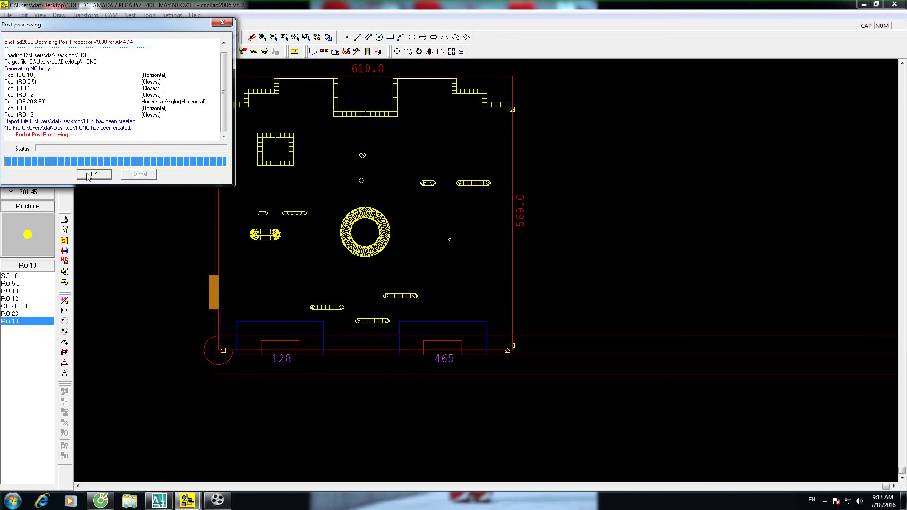
click(89, 175)
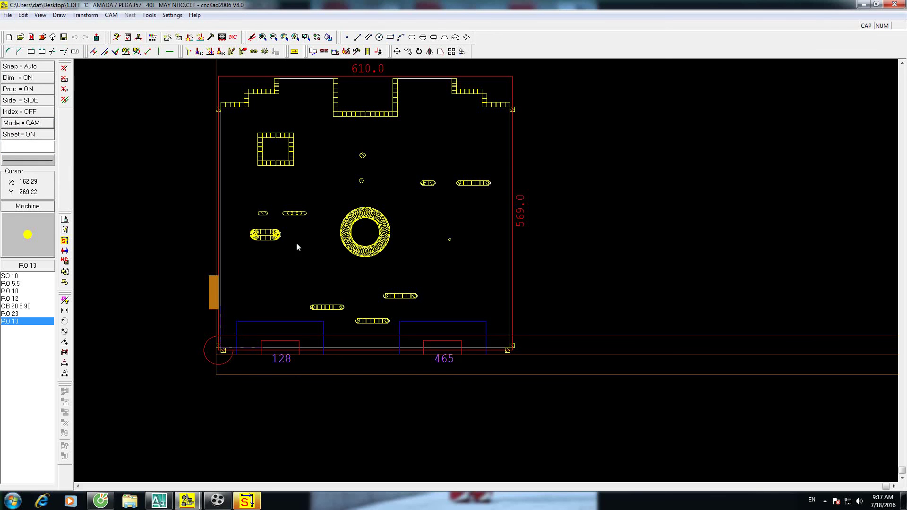
Load 1.CNC in cncKad Simulation and step through the NC program lines.
click(246, 502)
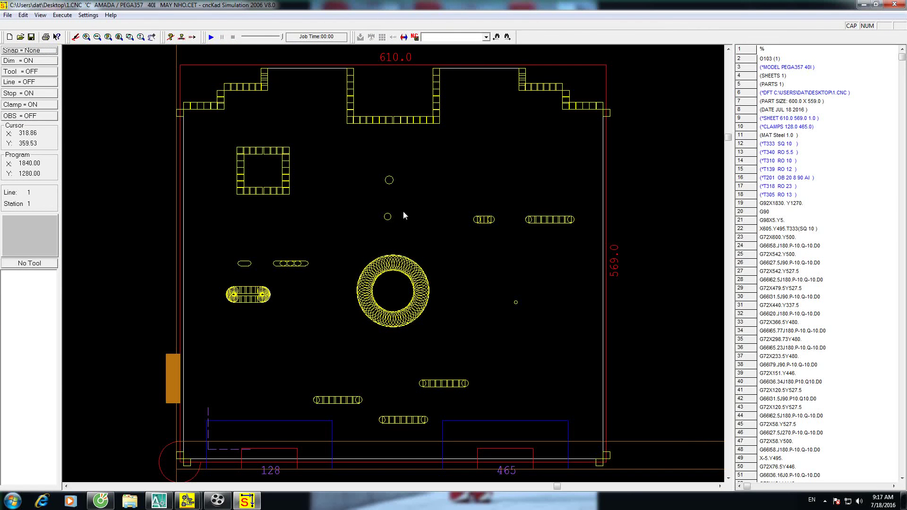
click(779, 84)
key(Down)
key(Down)
key(Down)
key(Down)
key(Down)
key(Down)
key(Down)
key(Down)
key(Down)
key(Down)
key(Down)
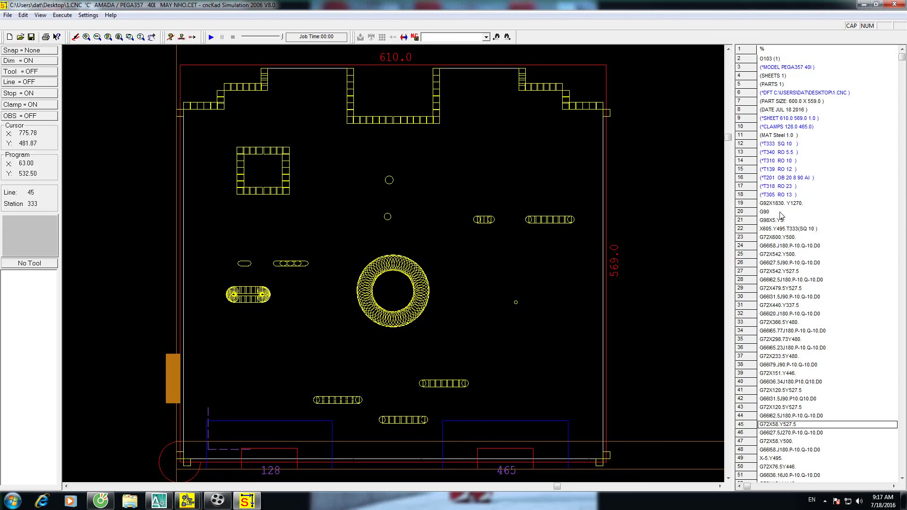
key(Down)
key(Down)
key(Down)
key(Down)
key(Down)
key(Down)
key(Down)
key(Down)
key(Down)
key(Down)
key(Down)
key(Down)
key(Down)
key(Down)
key(Down)
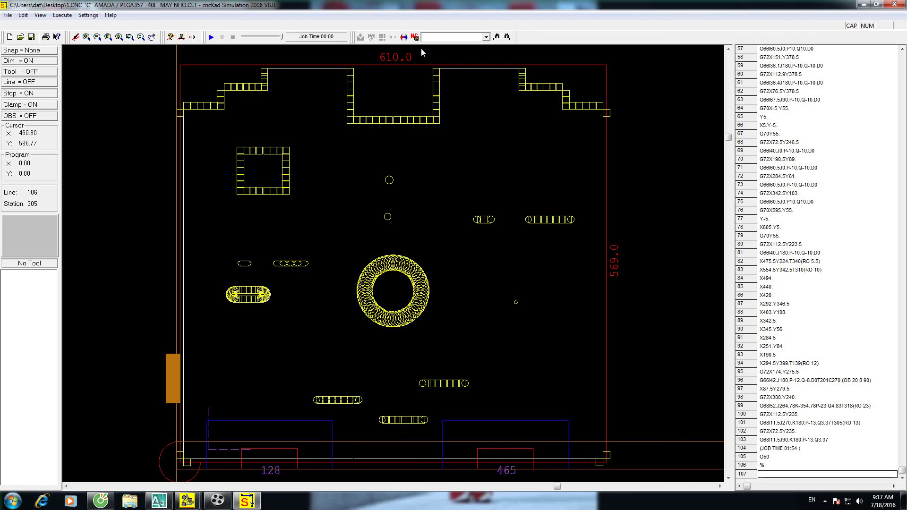
Run the punching simulation at maximum speed, close the simulator and save 1.DFT.
click(252, 37)
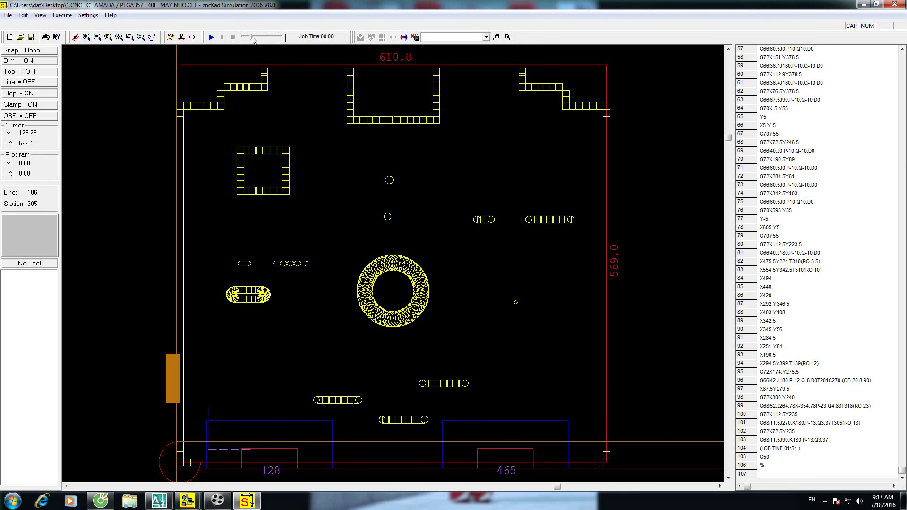
click(216, 38)
key(End)
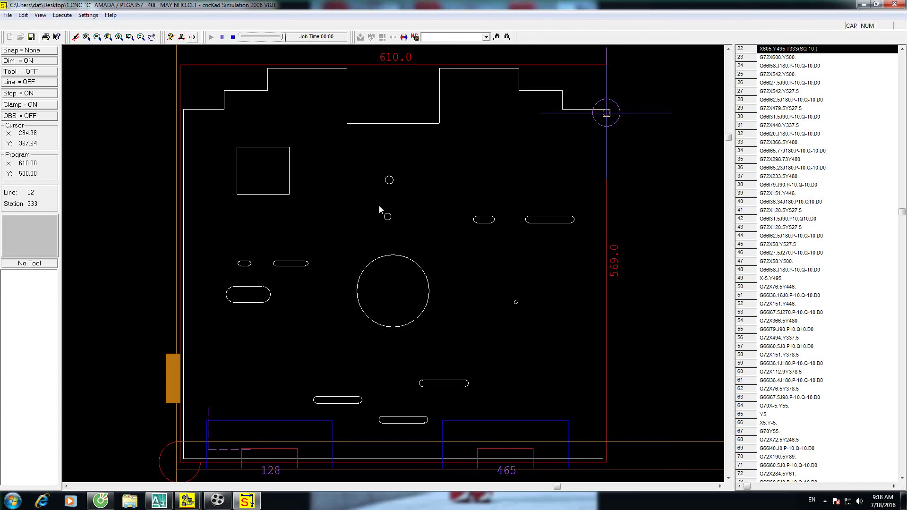
scroll(379, 208, down, 1)
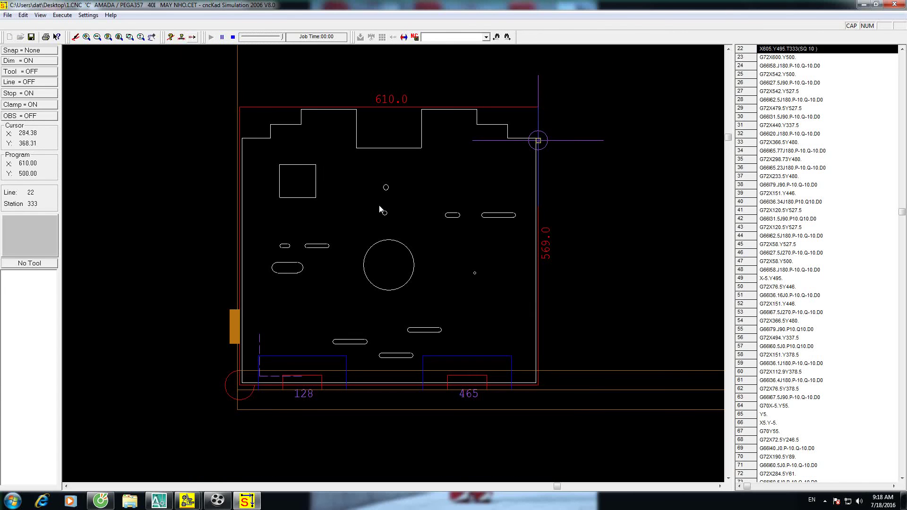
click(898, 5)
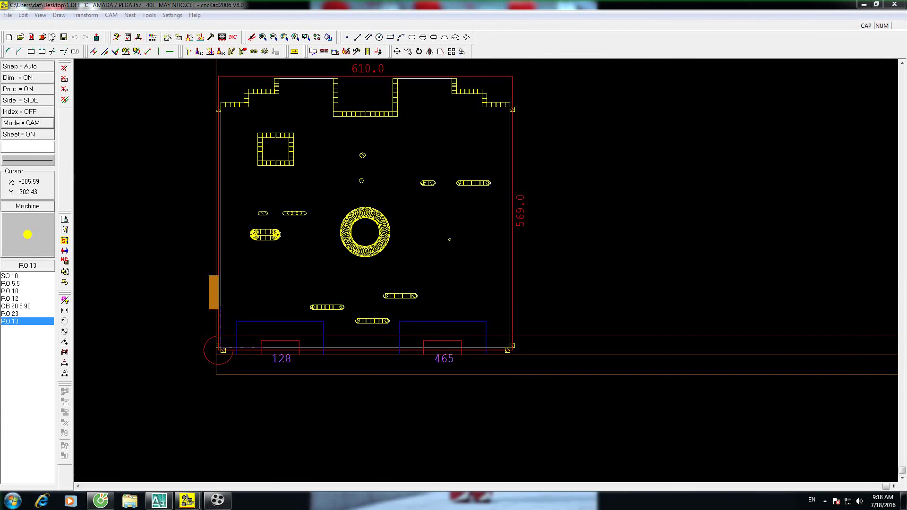
click(65, 37)
click(217, 500)
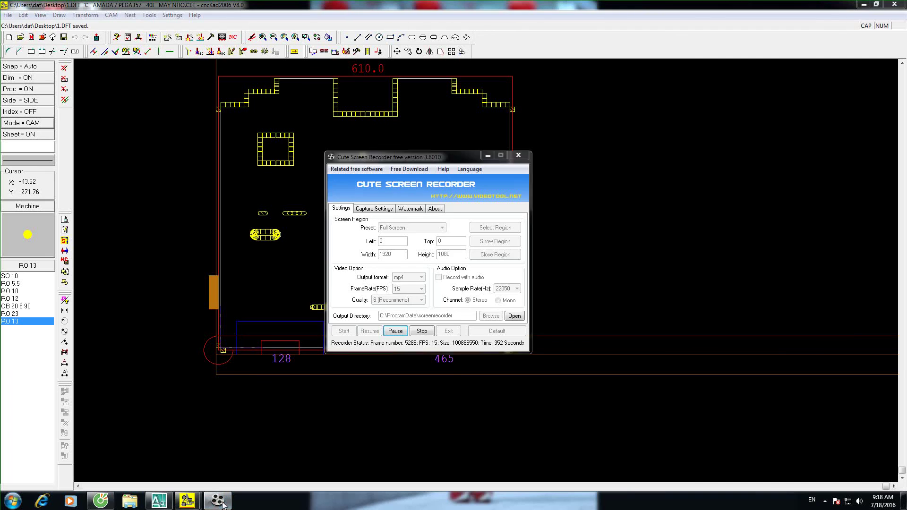